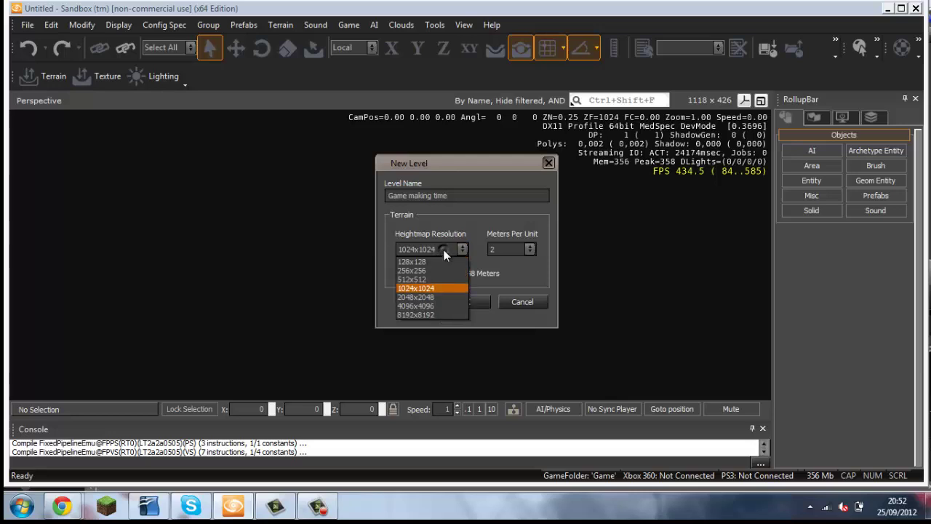
- Create the level "Game making time" with a 1024x1024 heightmap, 2 meters per unit and no project
click(457, 287)
click(470, 300)
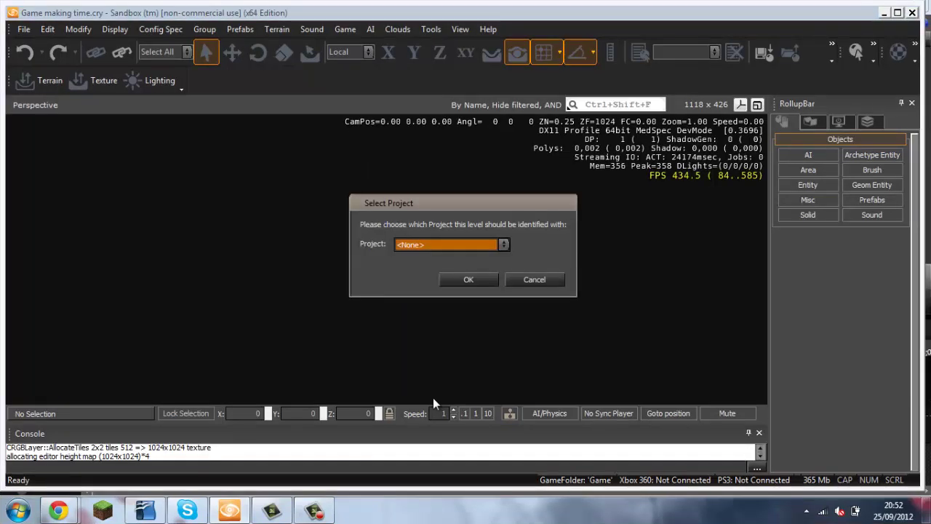
click(483, 281)
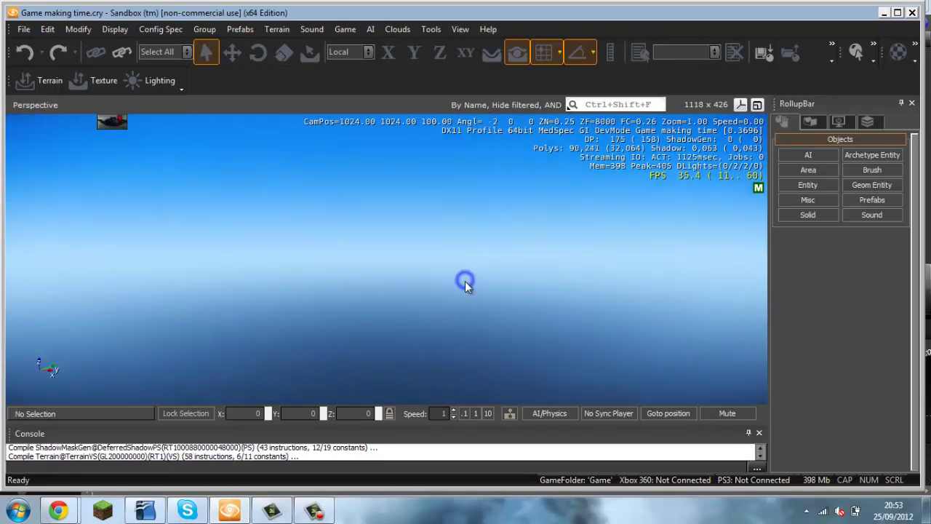
- Set up a Flatten terrain brush with outside and inside radius of about 26.3 and a height of 18
right_drag(465, 281, 465, 282)
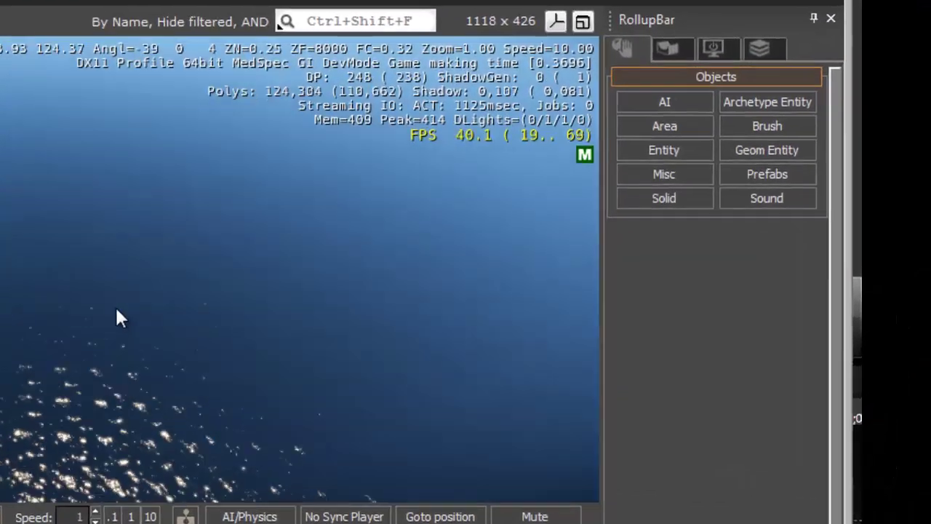
key(w)
right_drag(116, 309, 117, 308)
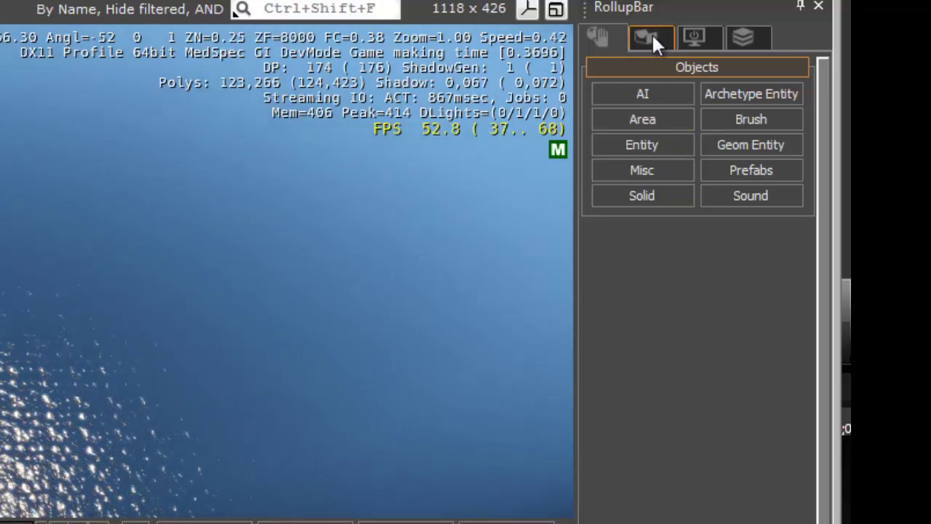
click(652, 36)
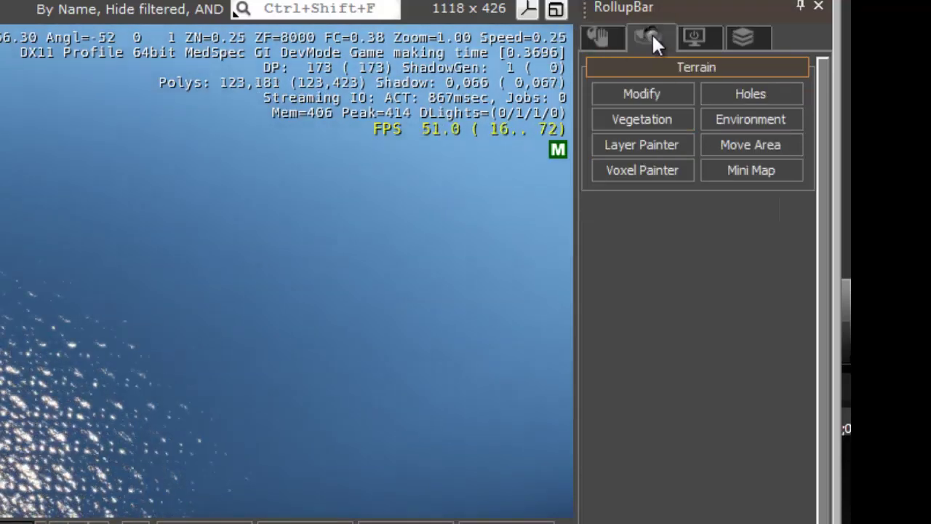
click(638, 95)
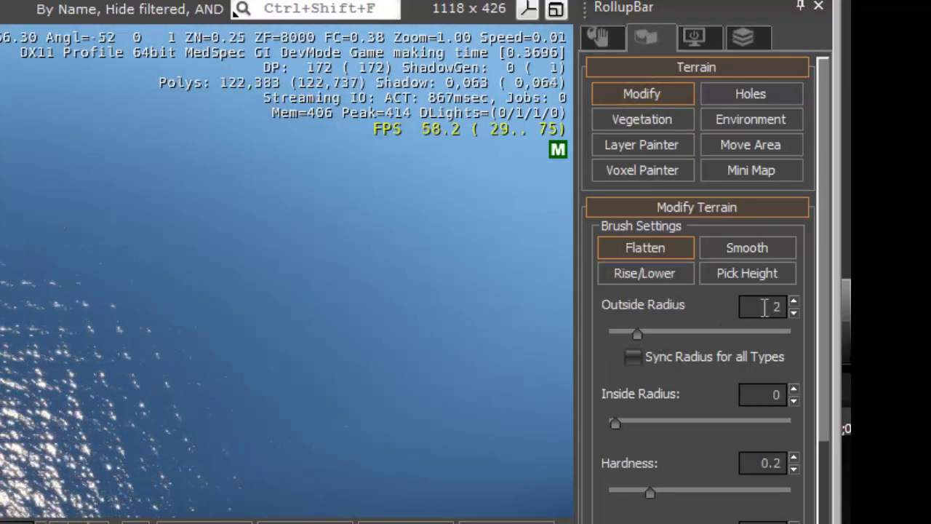
drag(638, 332, 670, 332)
drag(616, 422, 723, 424)
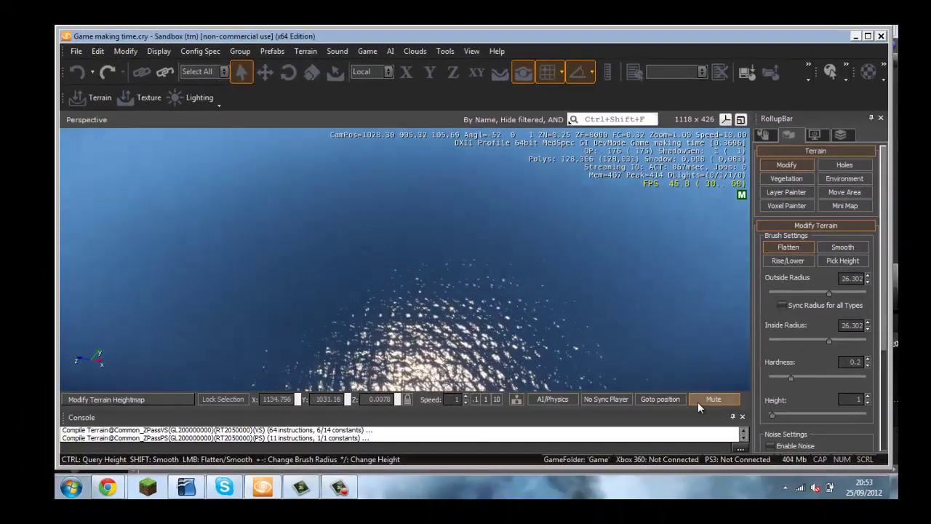
click(870, 403)
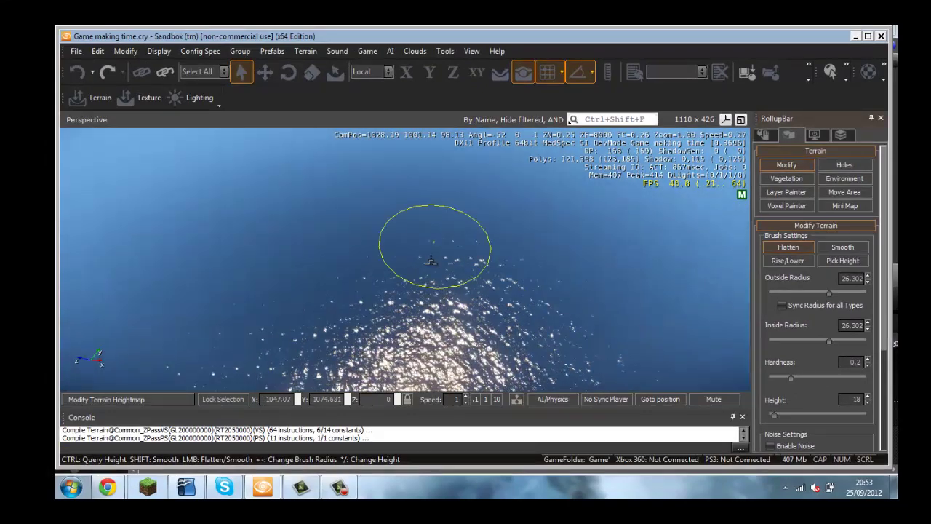
- Raise an island from the sea with the Flatten brush, extending it in stages at heights 18, 25, 35 and 45
mouse_move(430, 261)
mouse_down()
mouse_move(410, 264)
mouse_move(476, 257)
mouse_move(366, 266)
mouse_move(350, 321)
mouse_move(437, 299)
mouse_move(342, 321)
mouse_move(468, 318)
mouse_move(689, 218)
mouse_up()
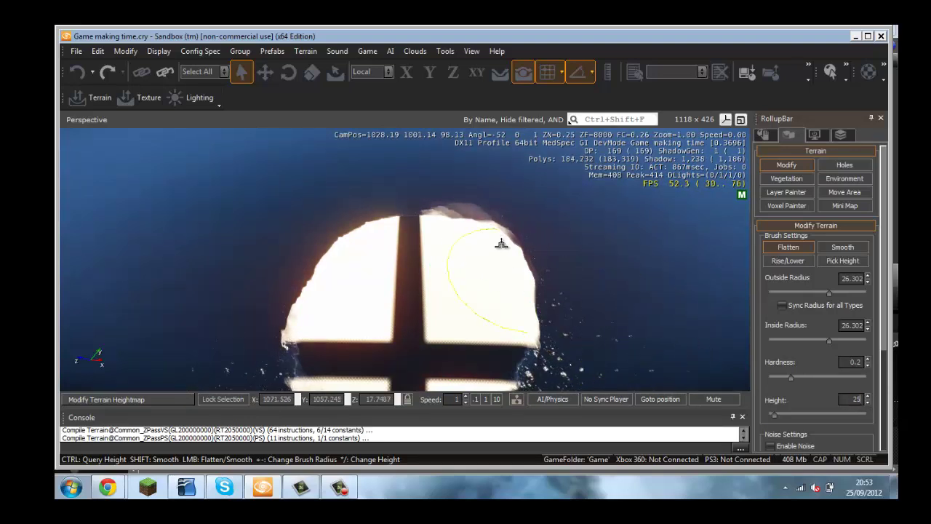
drag(494, 235, 575, 333)
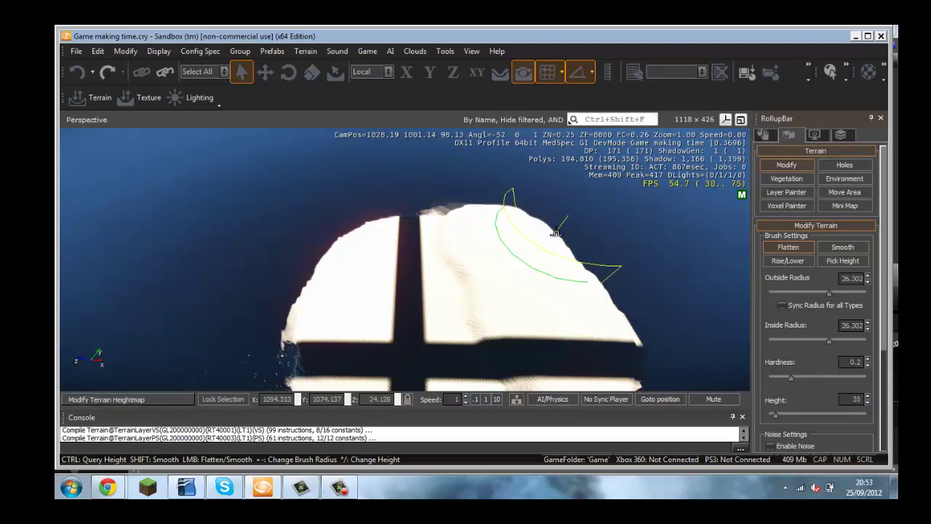
mouse_move(557, 233)
mouse_down()
mouse_move(634, 292)
mouse_move(810, 376)
mouse_up()
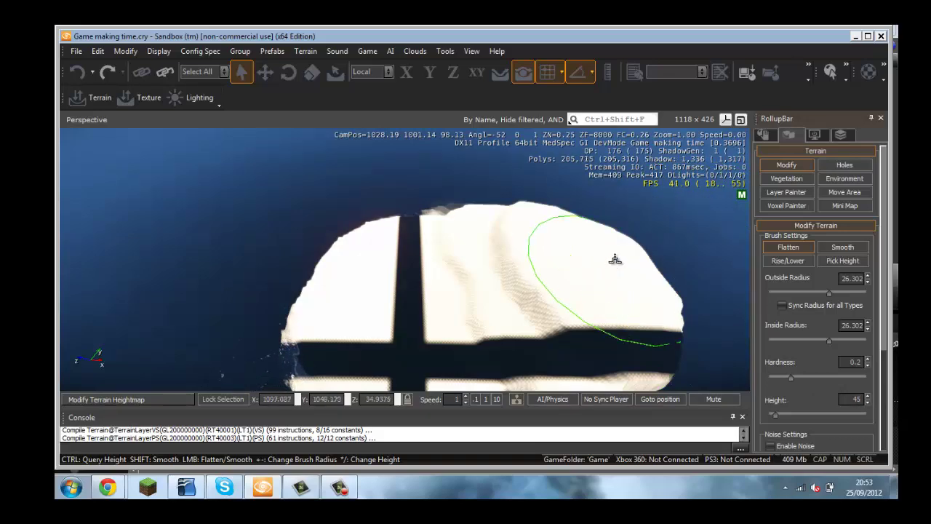
mouse_move(637, 246)
mouse_down()
mouse_move(692, 266)
mouse_move(634, 248)
mouse_up()
- Smooth the island's ridges and edges with the Smooth brush at outside radius about 25.7 and hardness 0.44
scroll(634, 249, down, 5)
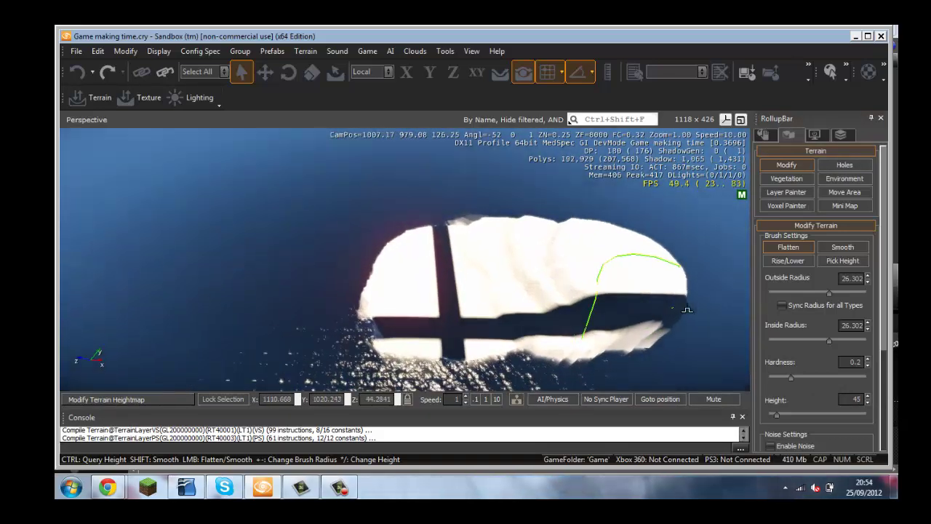
click(844, 247)
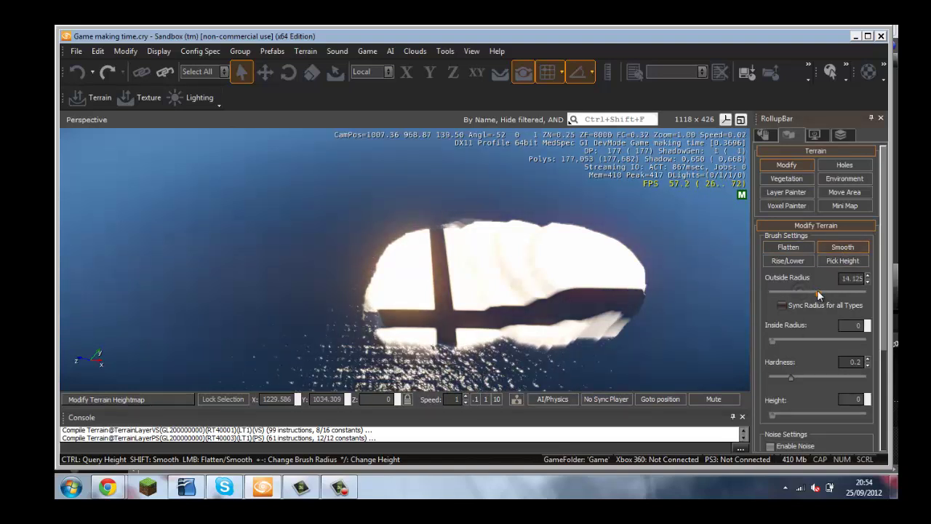
drag(817, 291, 830, 292)
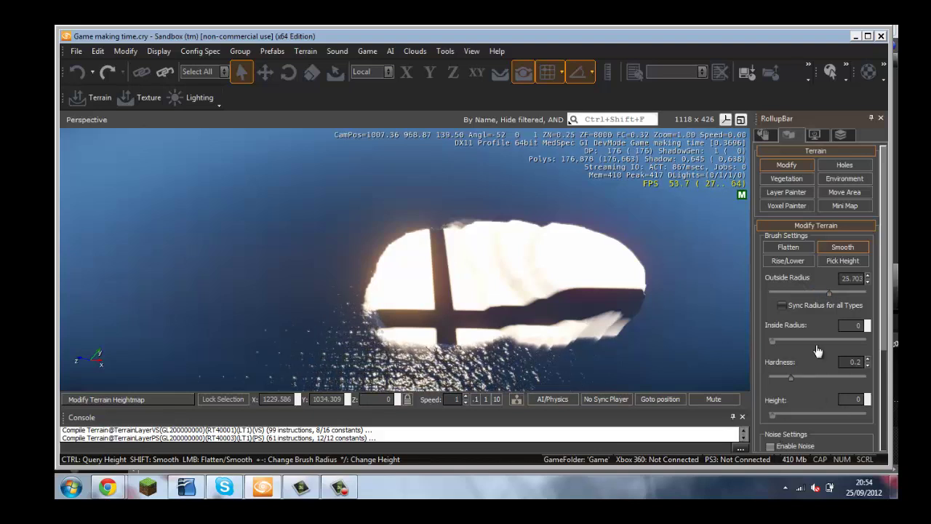
mouse_move(525, 264)
mouse_down()
mouse_move(512, 254)
mouse_move(487, 270)
mouse_move(534, 240)
mouse_move(475, 230)
mouse_up()
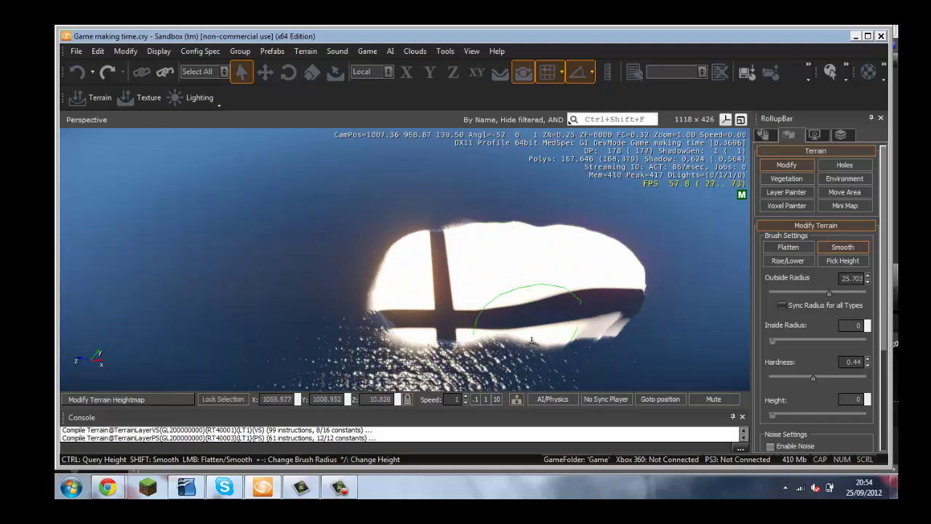
mouse_move(532, 342)
mouse_down()
mouse_move(593, 266)
mouse_move(582, 301)
mouse_move(592, 245)
mouse_move(481, 263)
mouse_move(447, 248)
mouse_move(532, 240)
mouse_move(638, 288)
mouse_up()
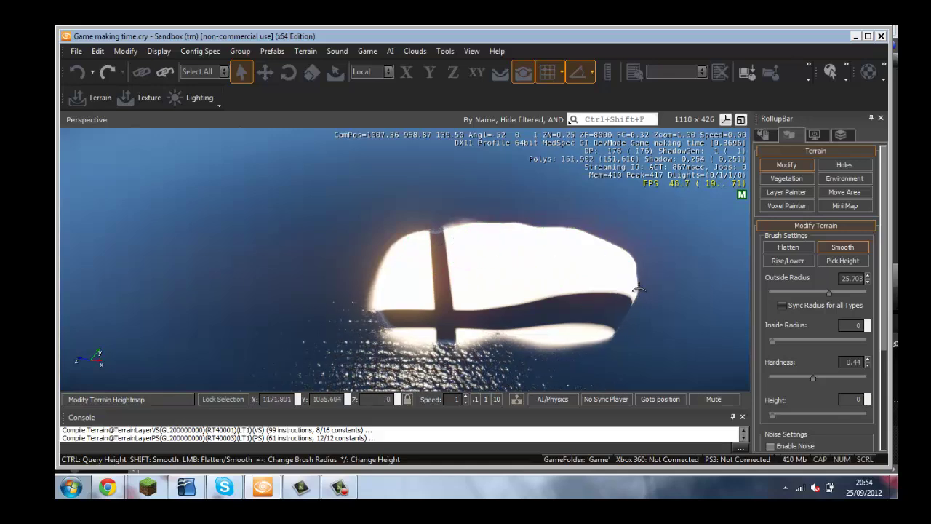
scroll(565, 298, up, 3)
mouse_move(565, 297)
right_down()
mouse_move(530, 291)
mouse_move(564, 300)
mouse_move(557, 308)
mouse_move(562, 300)
right_up()
scroll(559, 305, down, 3)
scroll(563, 300, up, 2)
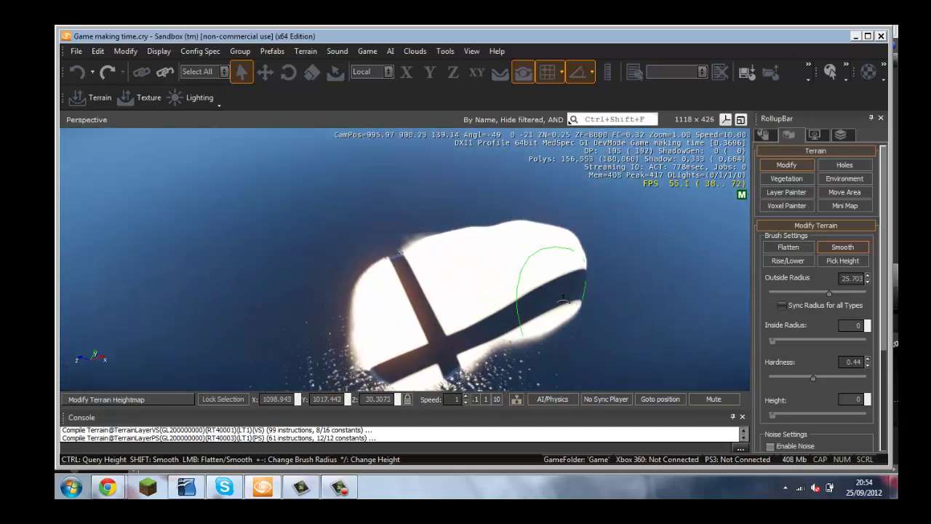
- Add several small islands around the main one in the Terrain Editor, using the Flatten brush at height 45
click(92, 99)
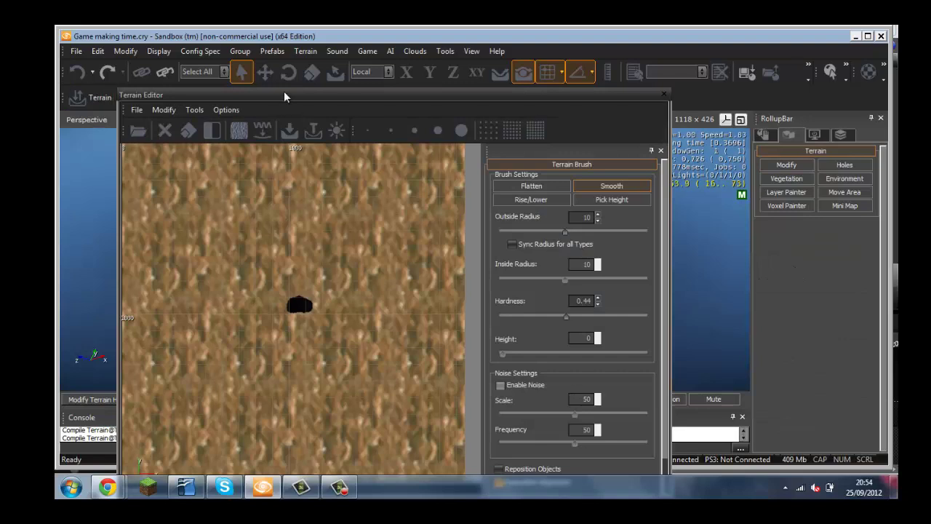
drag(286, 93, 380, 72)
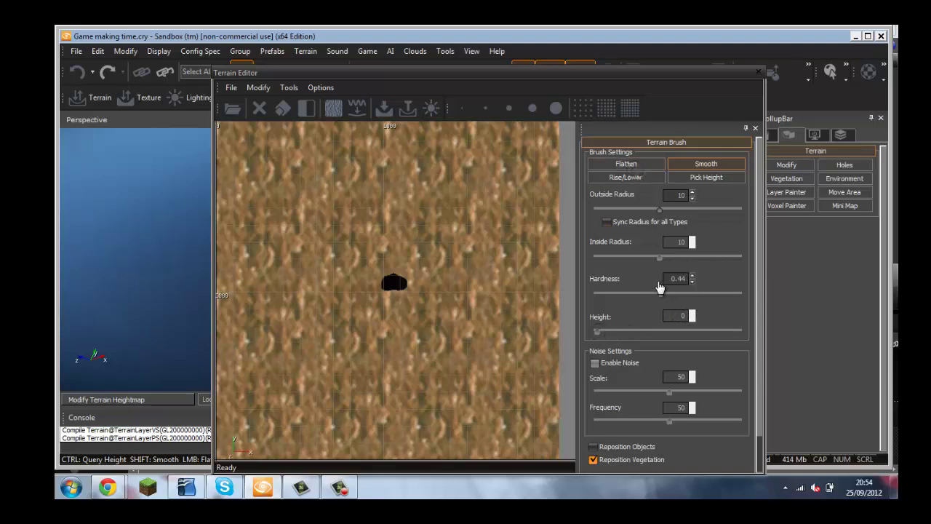
click(624, 164)
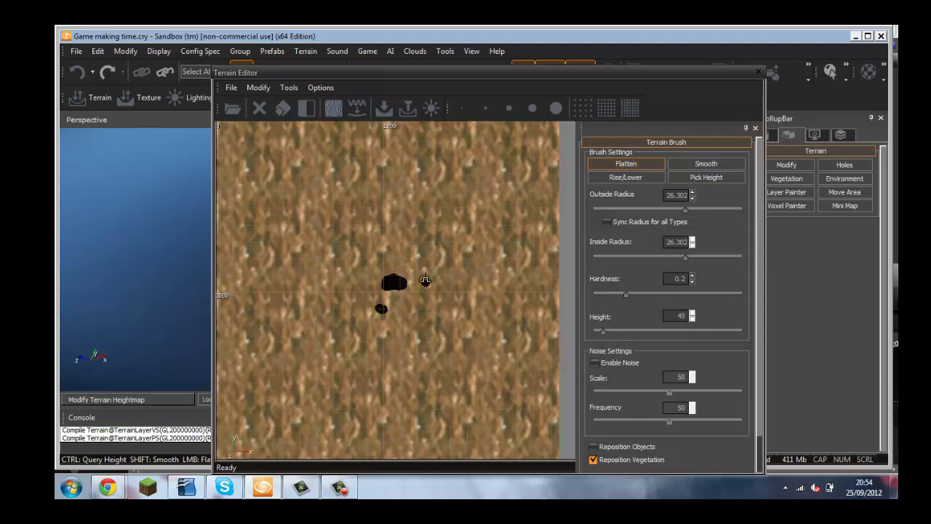
click(369, 265)
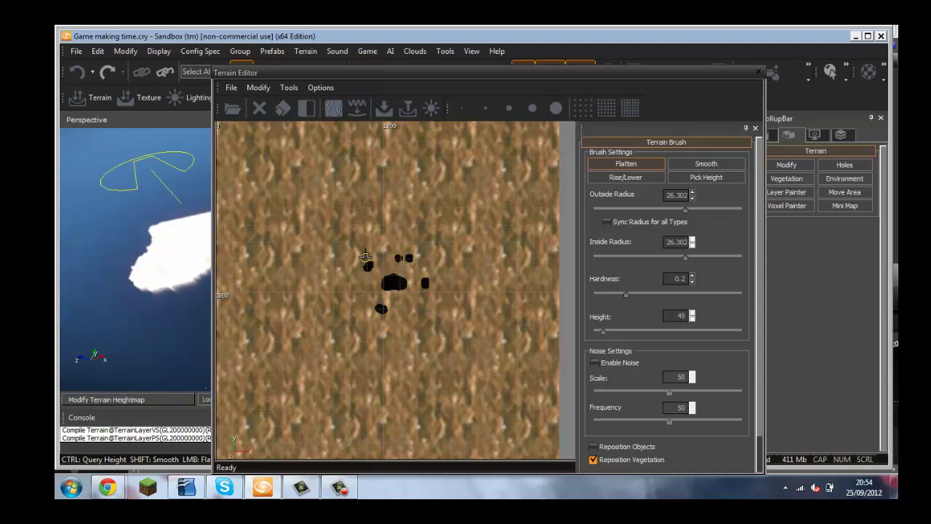
click(360, 254)
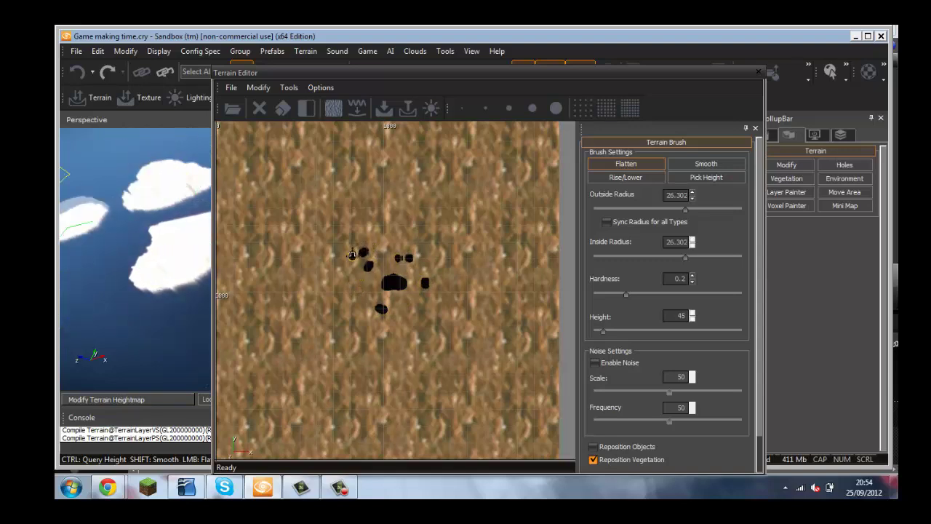
- Flatten the small islands with the brush height set to 0, and close the Terrain Editor
key(ctrl)
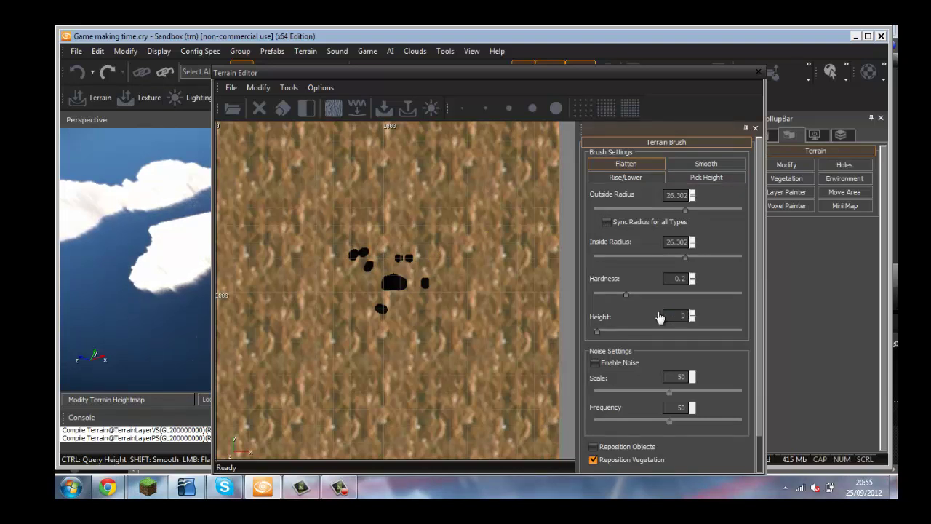
drag(332, 253, 374, 257)
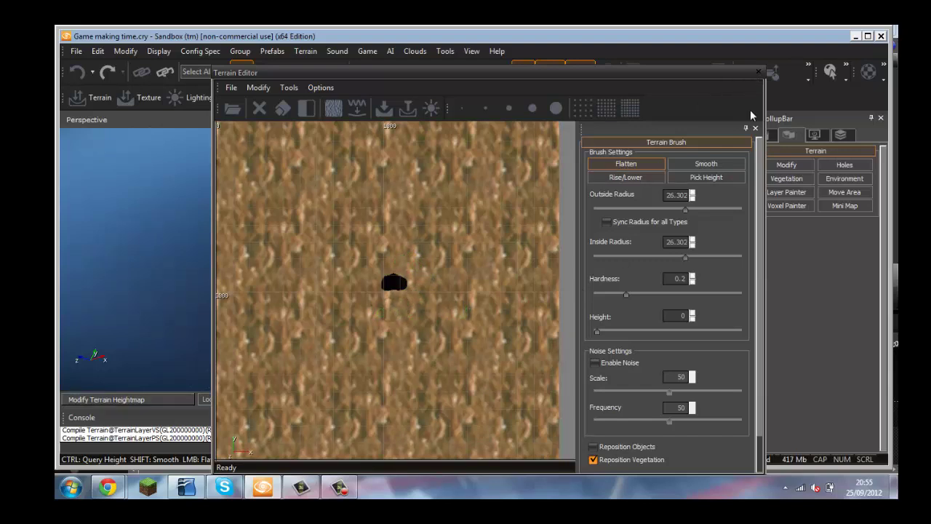
click(758, 72)
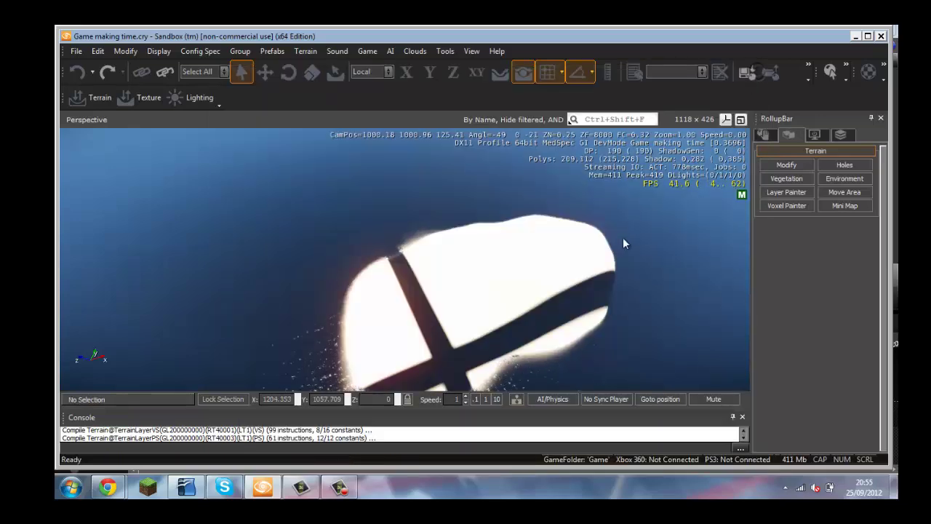
- Start game mode with the camera placed low over the island's terrain
key(w)
mouse_move(634, 286)
right_down()
mouse_move(641, 283)
mouse_move(608, 284)
mouse_move(633, 275)
mouse_move(632, 282)
right_up()
key(w)
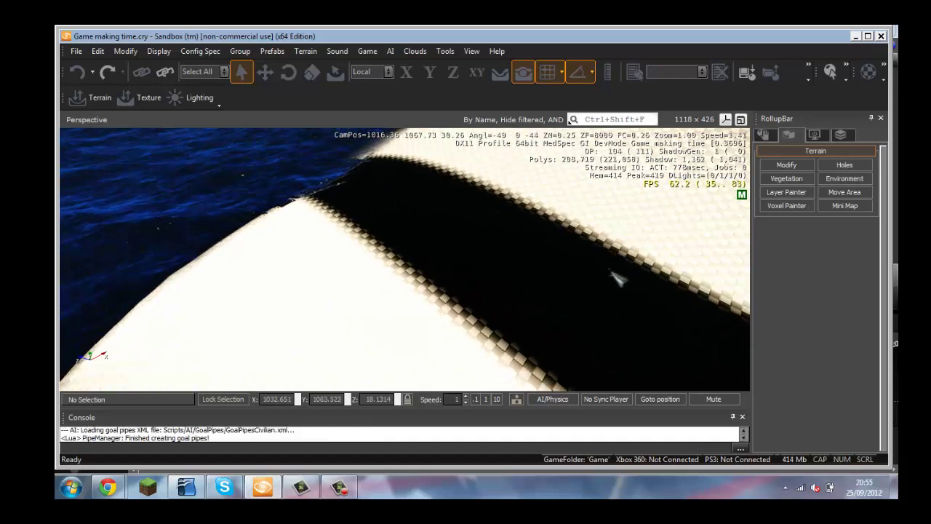
key(ctrl+g)
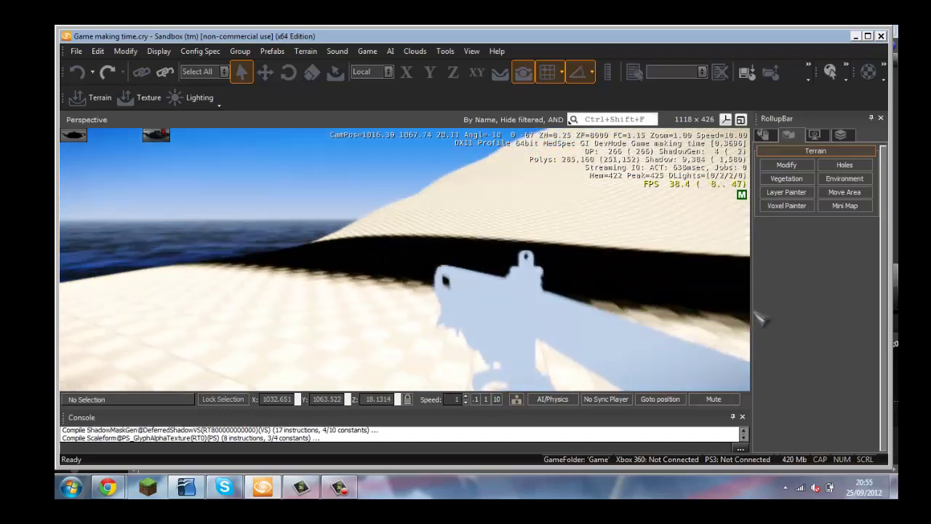
- Walk across the island in game mode to examine its slopes and shoreline on foot, and leave game mode
key(w)
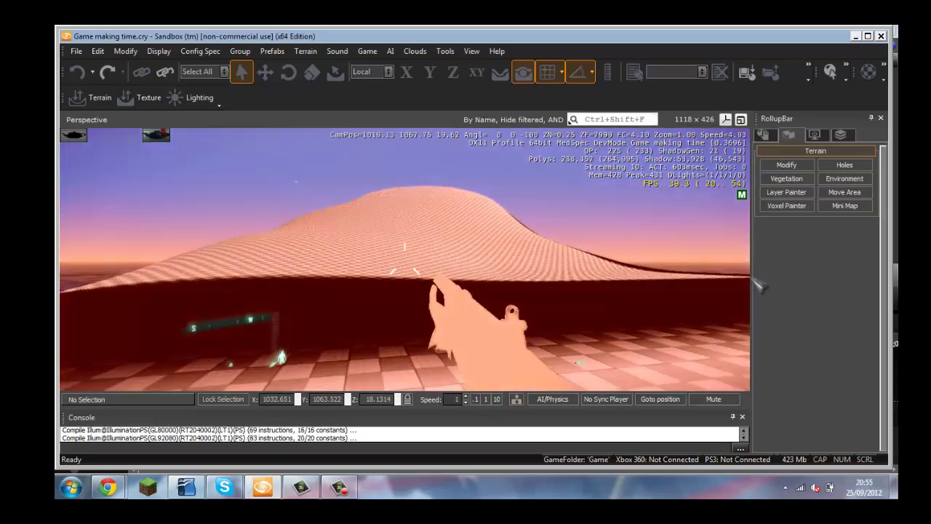
key(w)
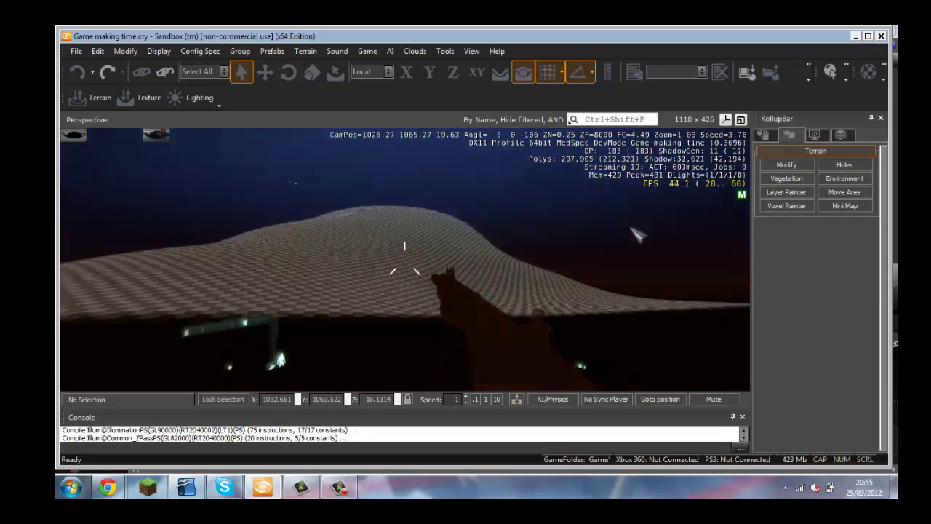
key(w)
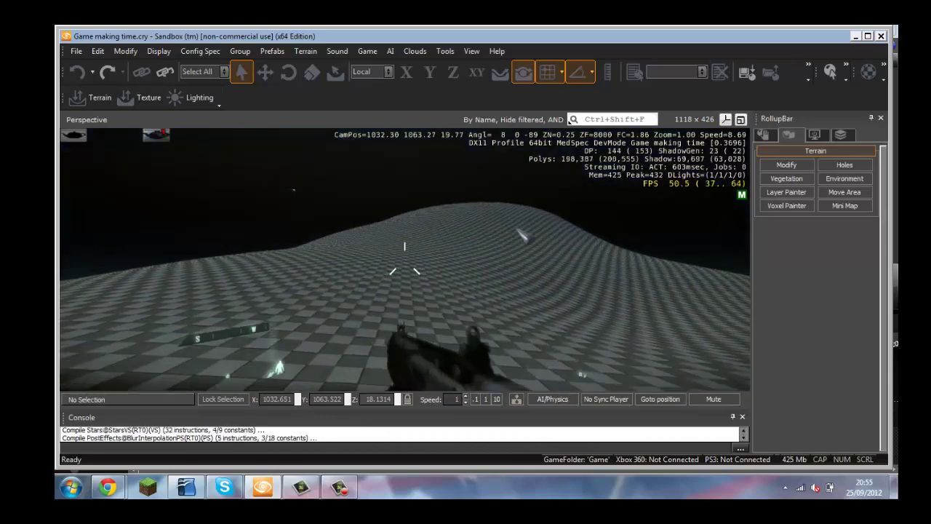
key(w)
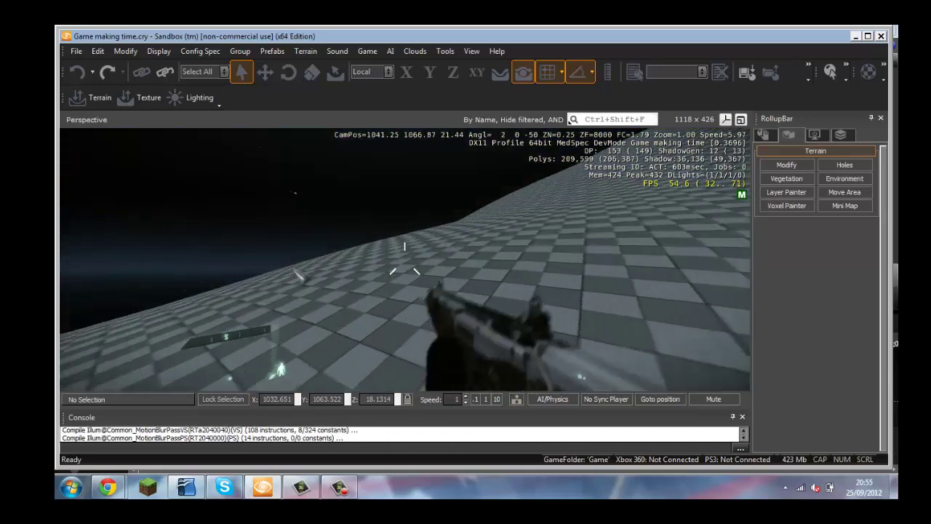
key(w)
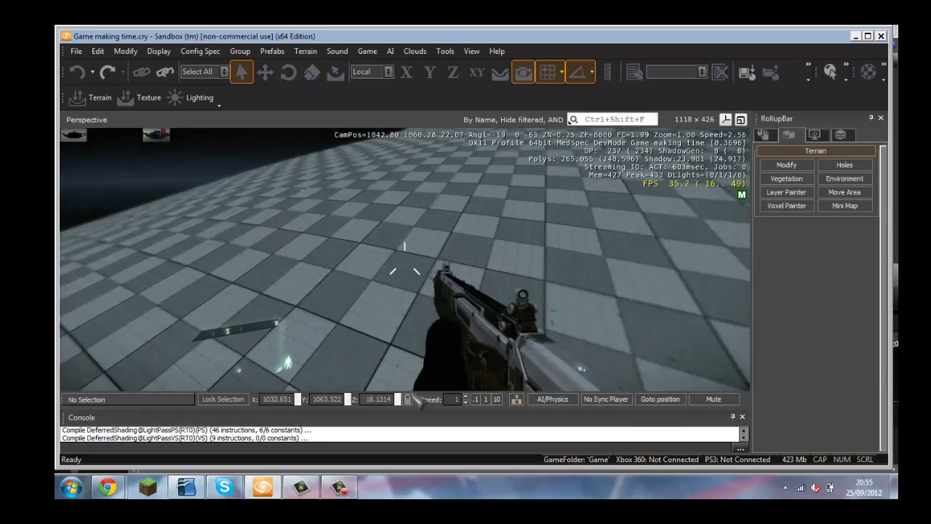
key(w)
click(416, 402)
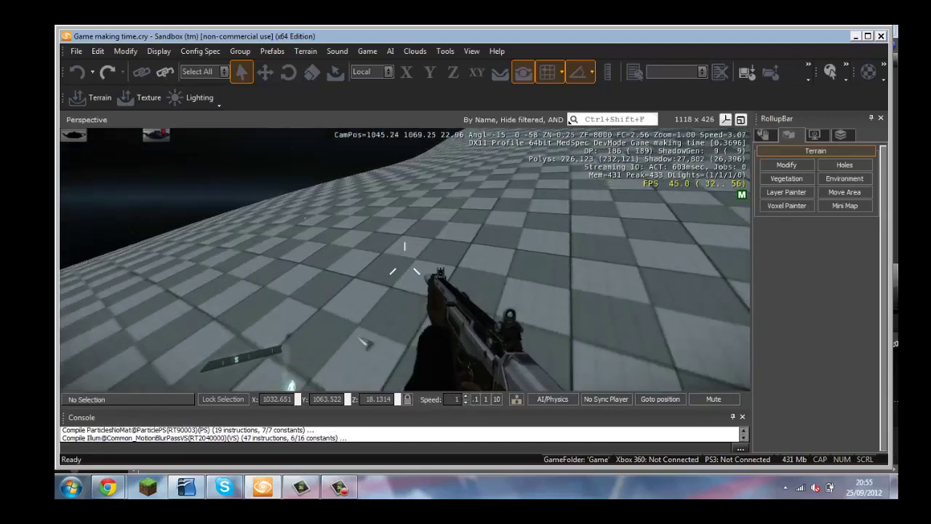
key(w)
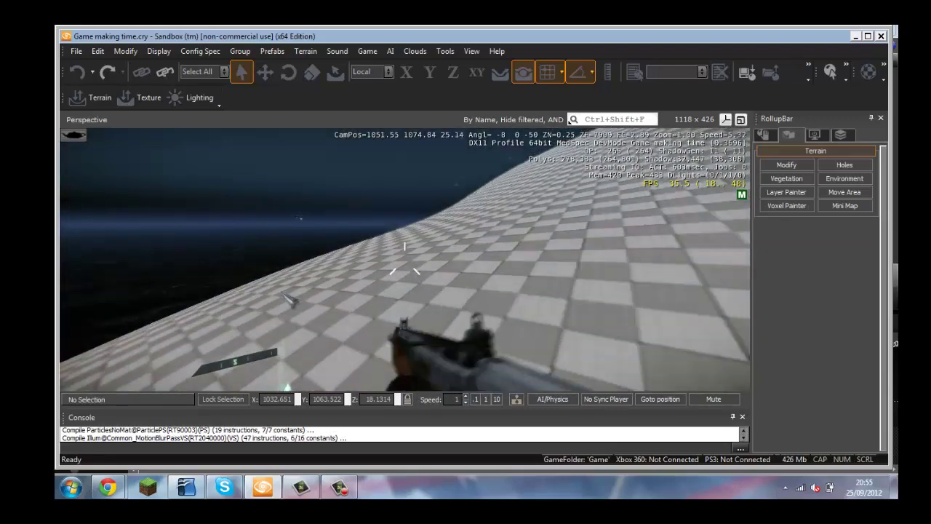
key(w)
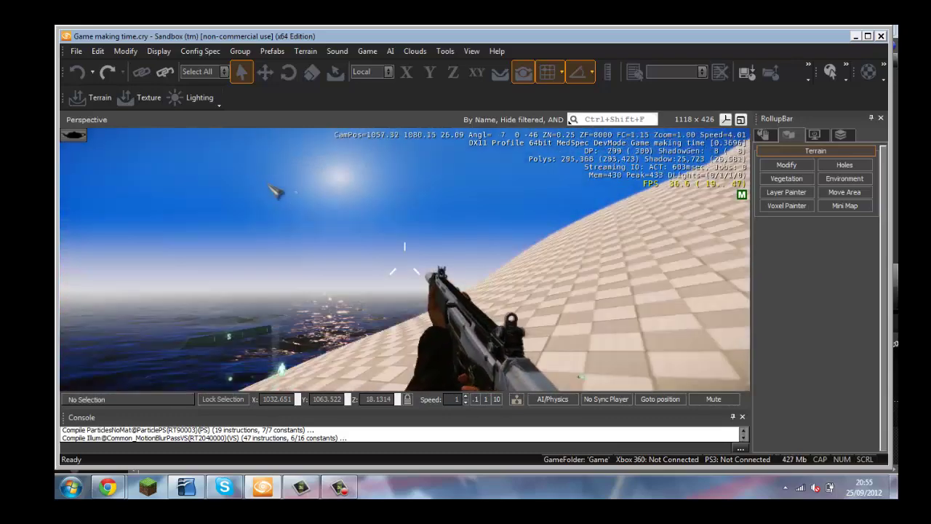
key(w)
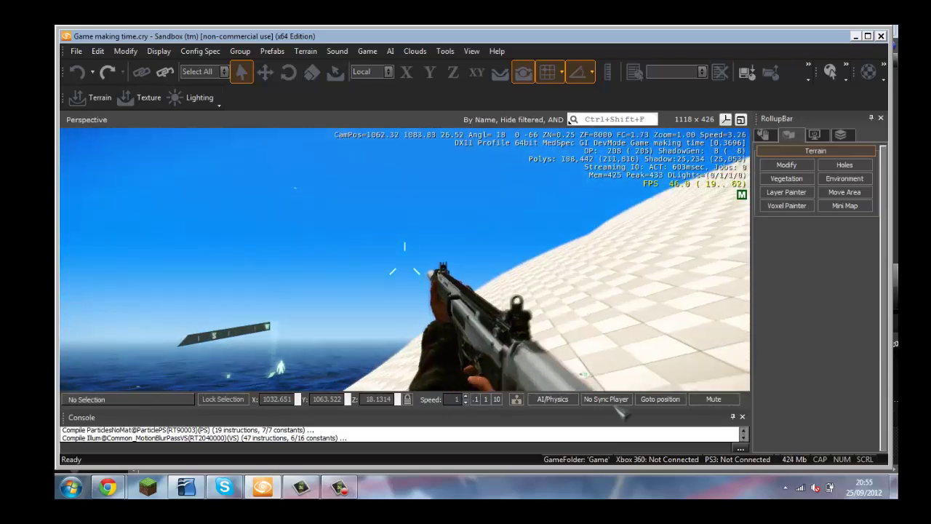
key(w)
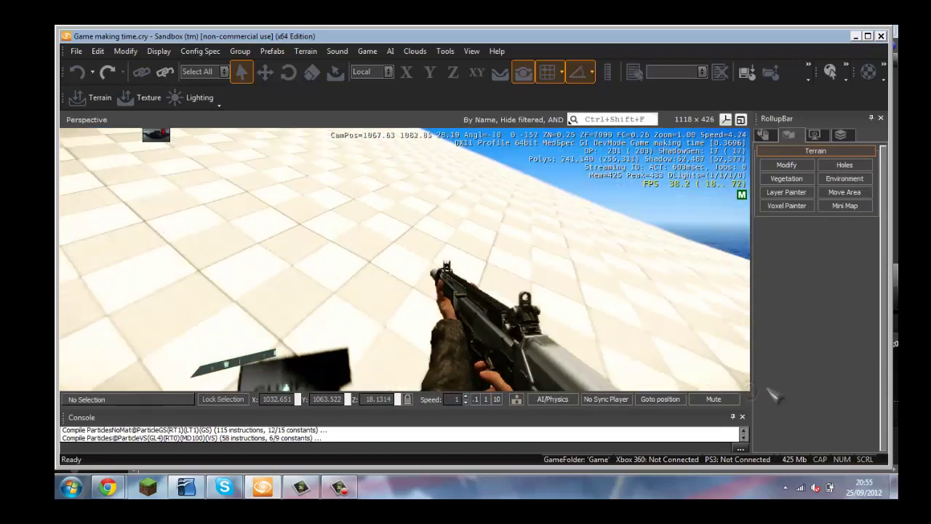
key(w)
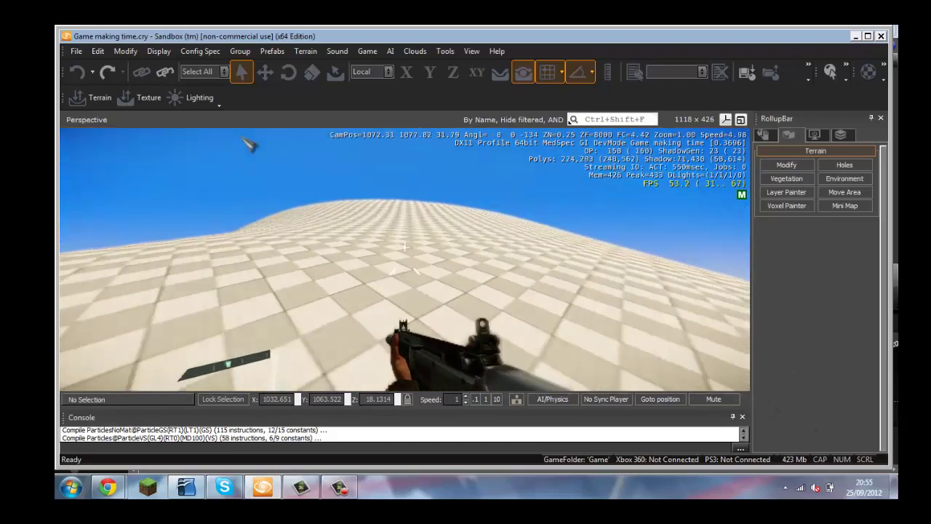
key(w)
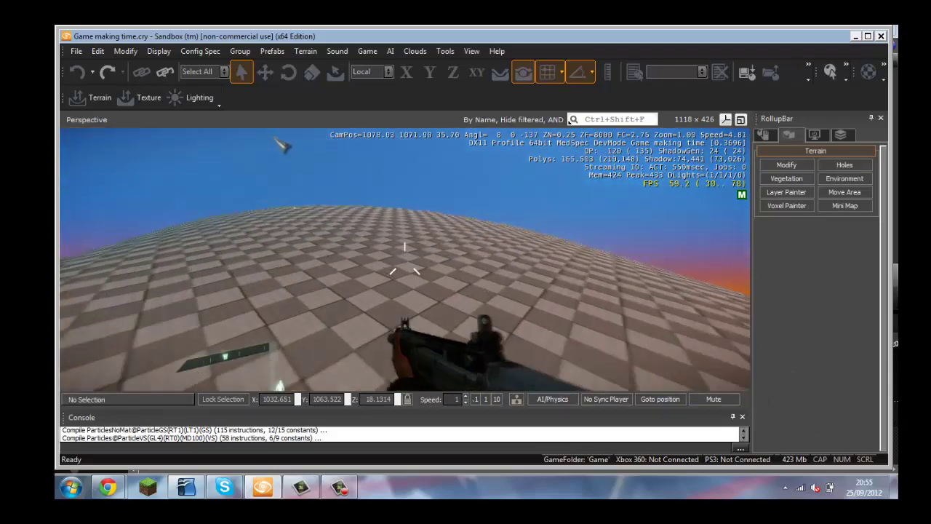
key(w)
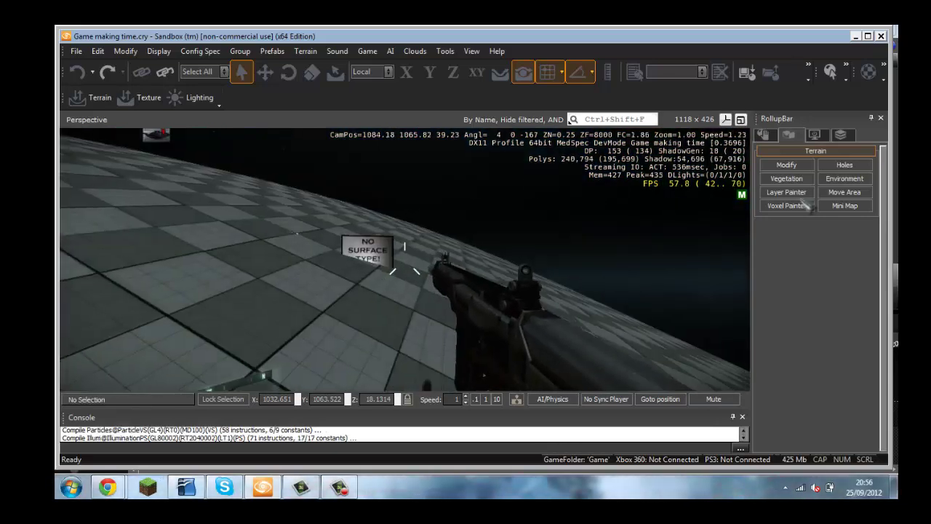
key(space)
key(Escape)
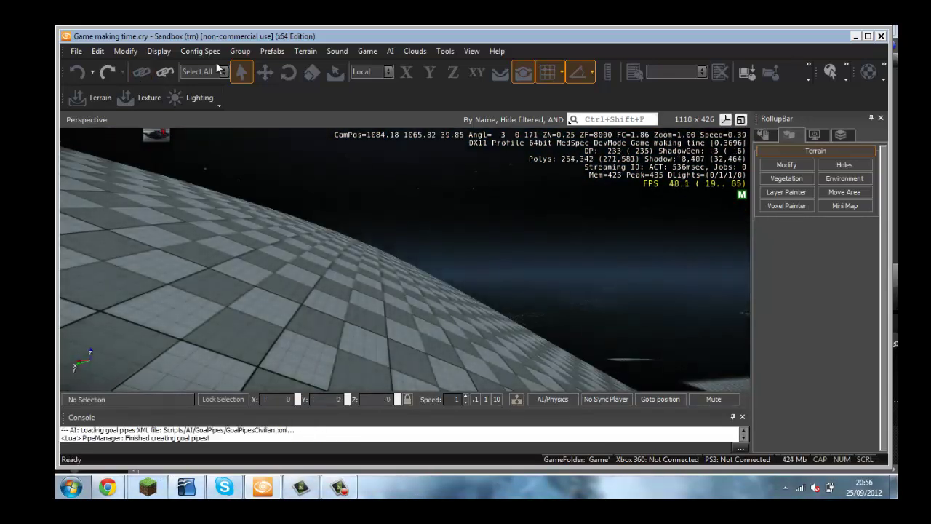
- Set the dawn time to 00:00 and dawn duration to 3 minutes in the Lighting Tool, and move the dusk time towards midnight
click(195, 98)
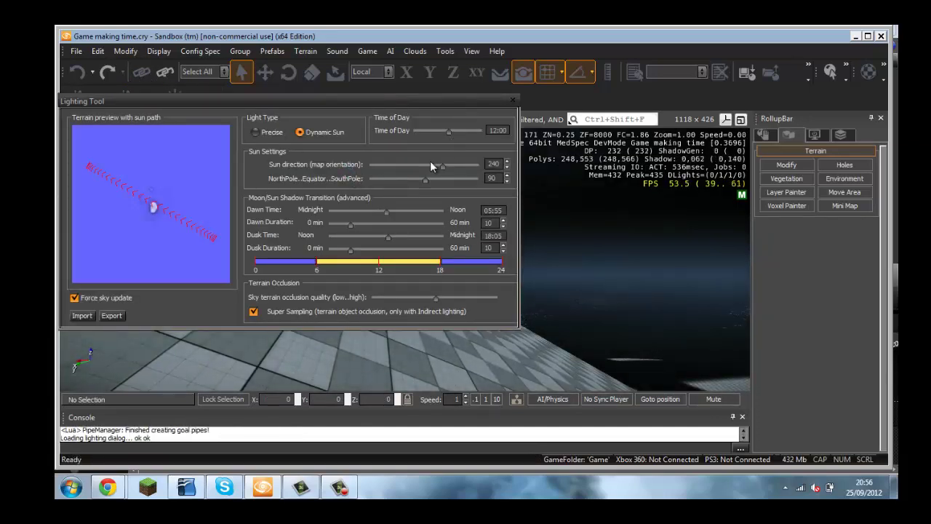
click(448, 132)
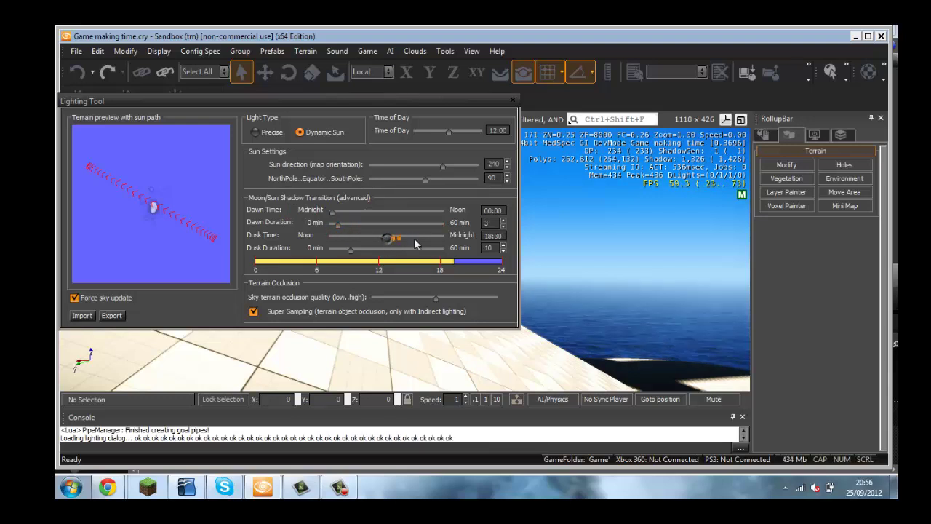
click(513, 101)
- Assign the terrain material ground_mossy_4_coast to the Default terrain texture layer
right_drag(610, 263, 551, 260)
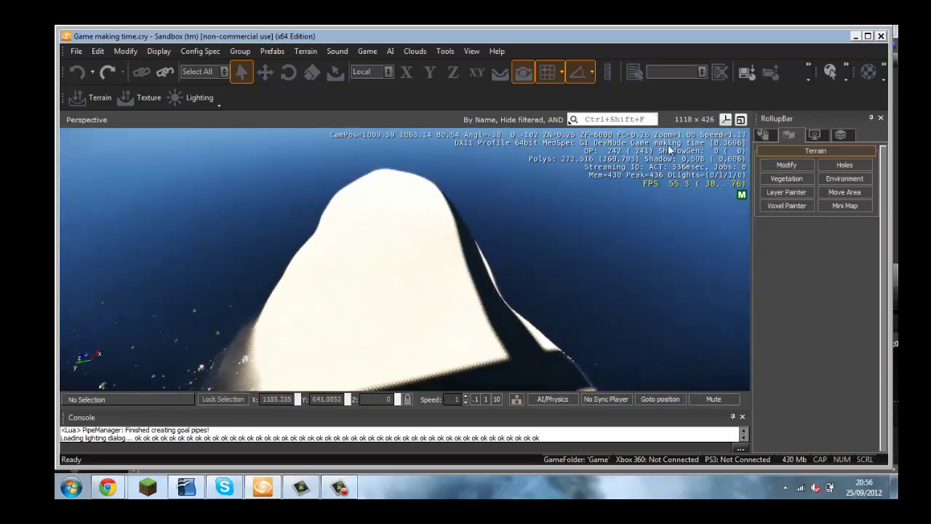
click(153, 98)
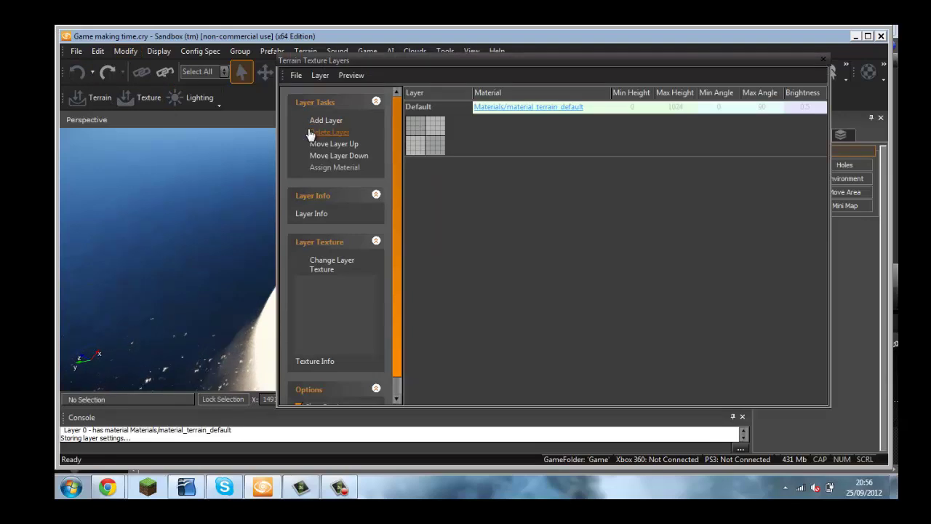
click(537, 110)
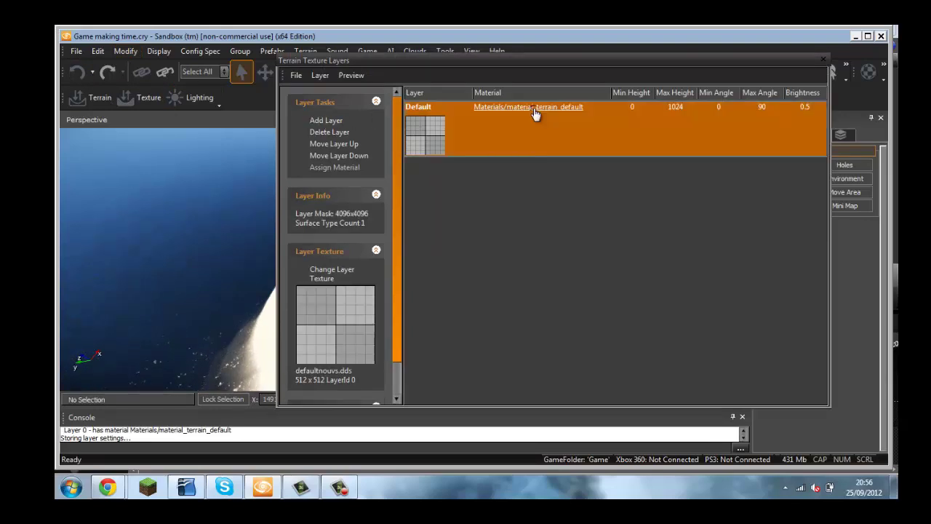
click(537, 109)
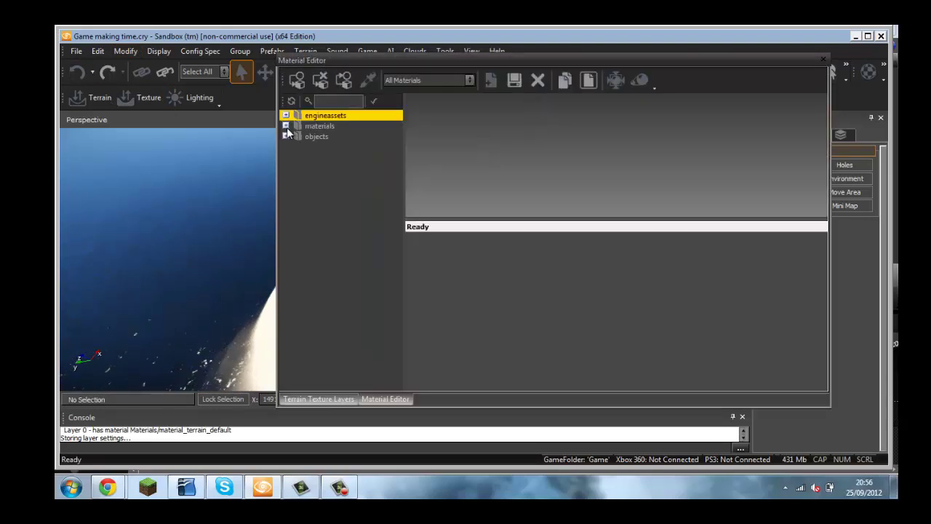
click(286, 127)
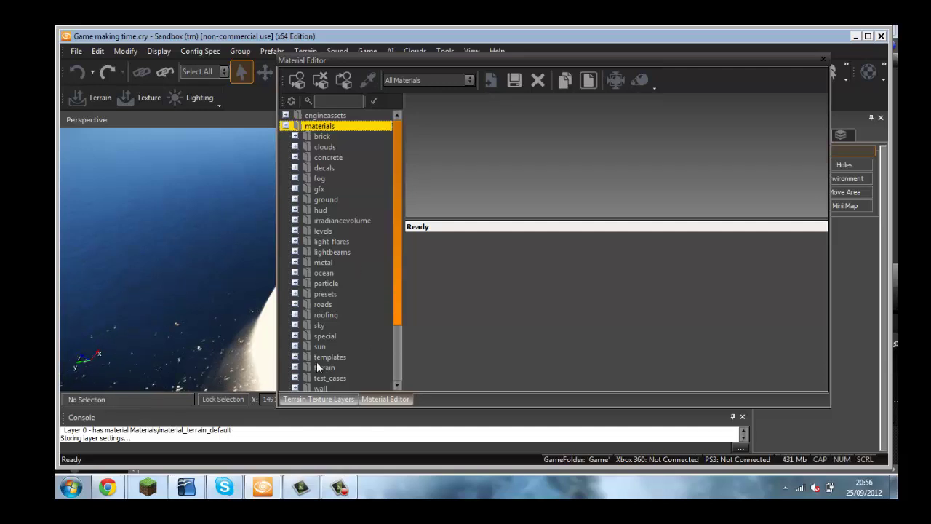
click(295, 368)
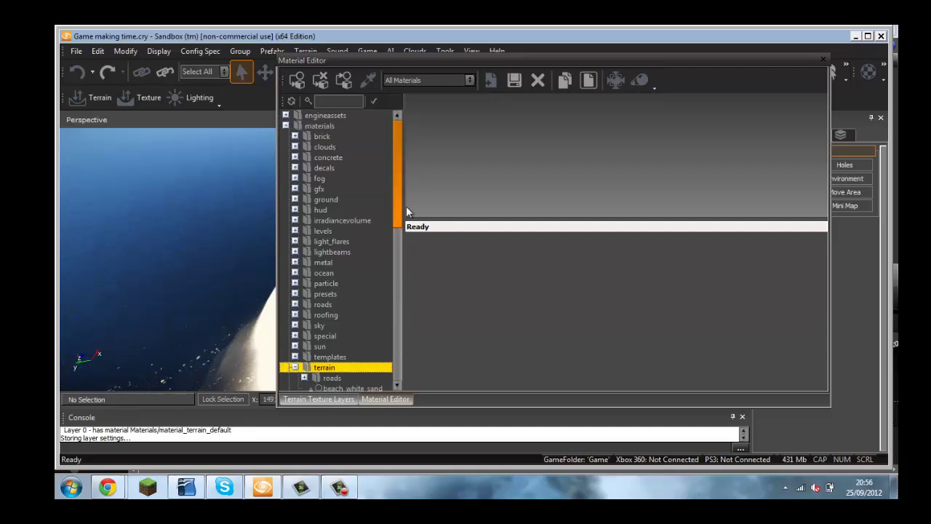
drag(395, 199, 401, 284)
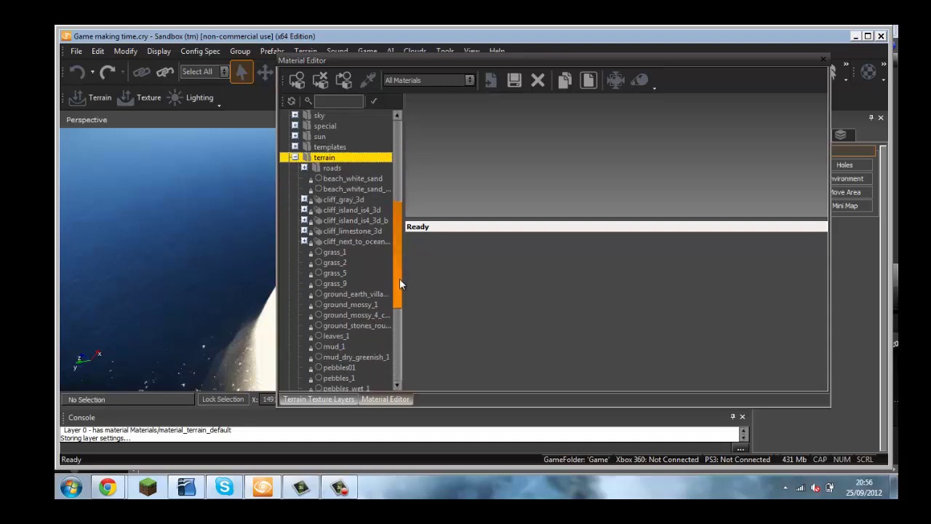
click(348, 314)
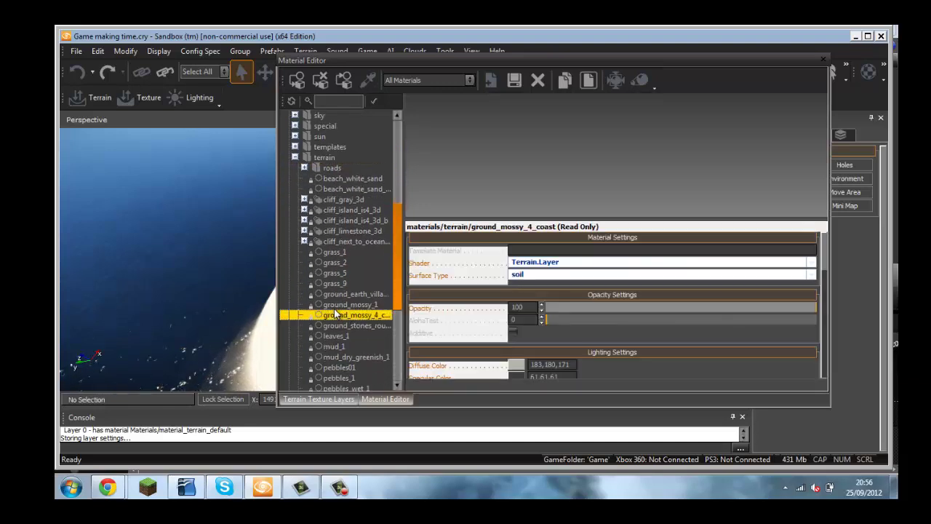
drag(299, 59, 211, 77)
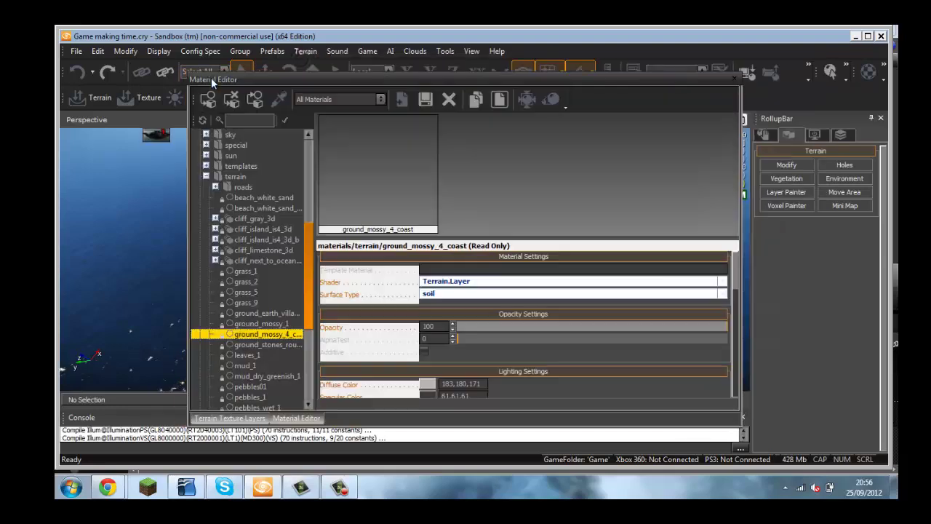
click(228, 419)
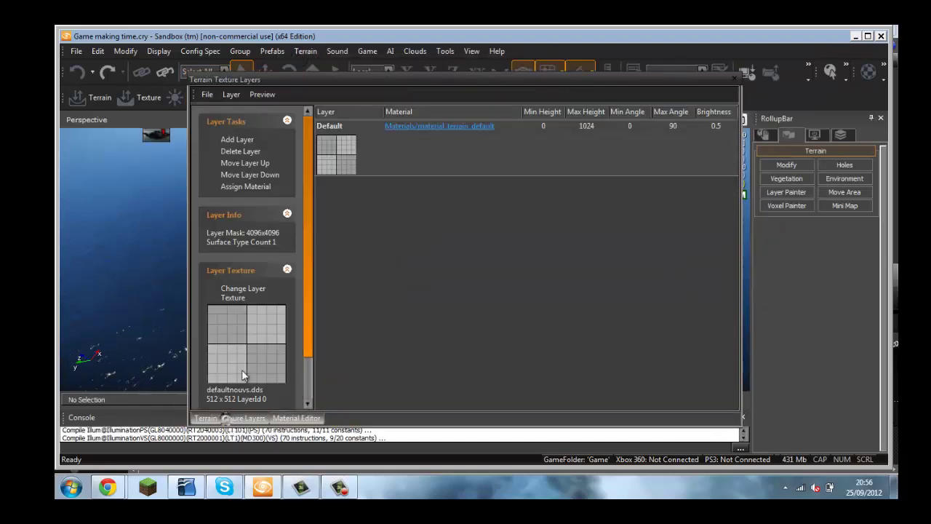
click(262, 188)
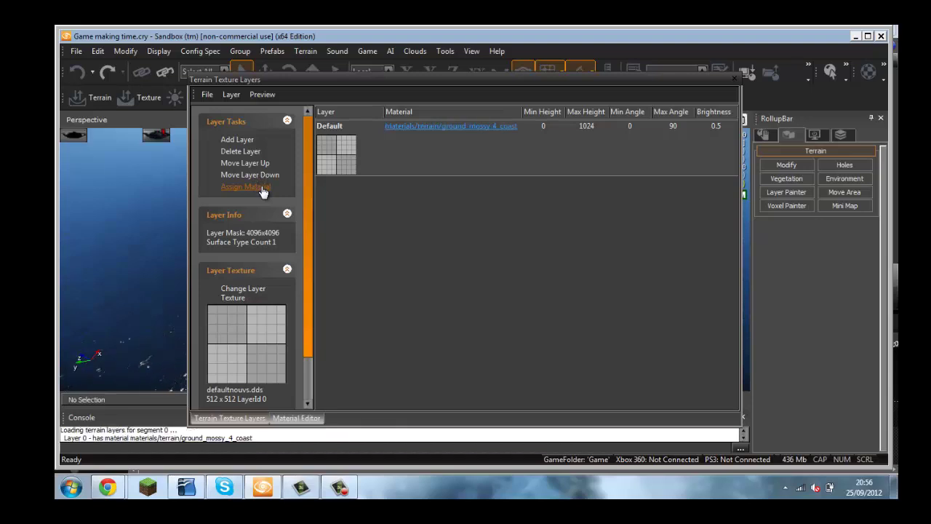
- Add a second terrain texture layer, assign it the terrain material grass_9, and close the texture layers window
click(237, 139)
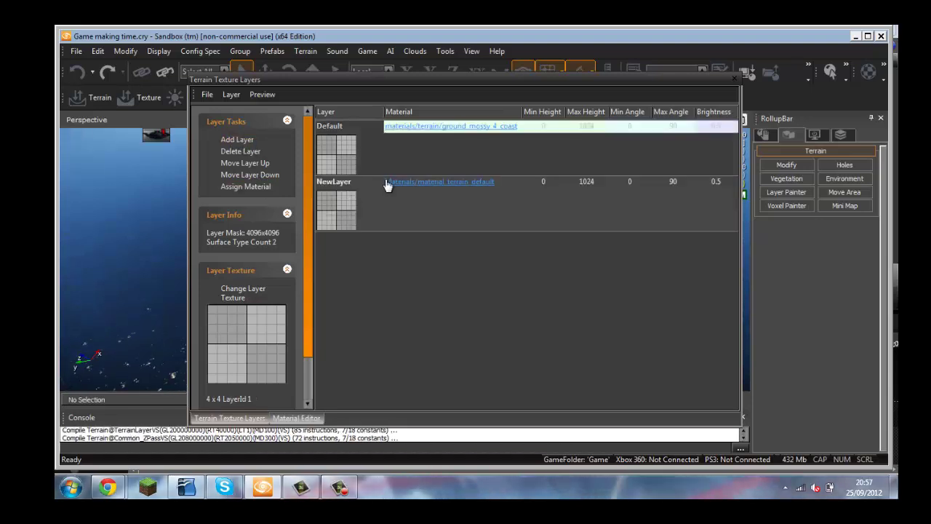
click(415, 183)
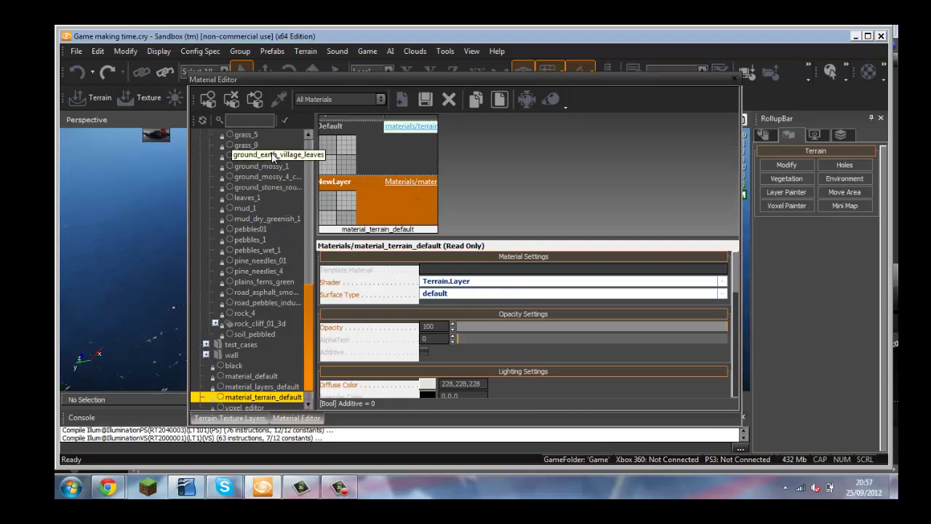
click(247, 145)
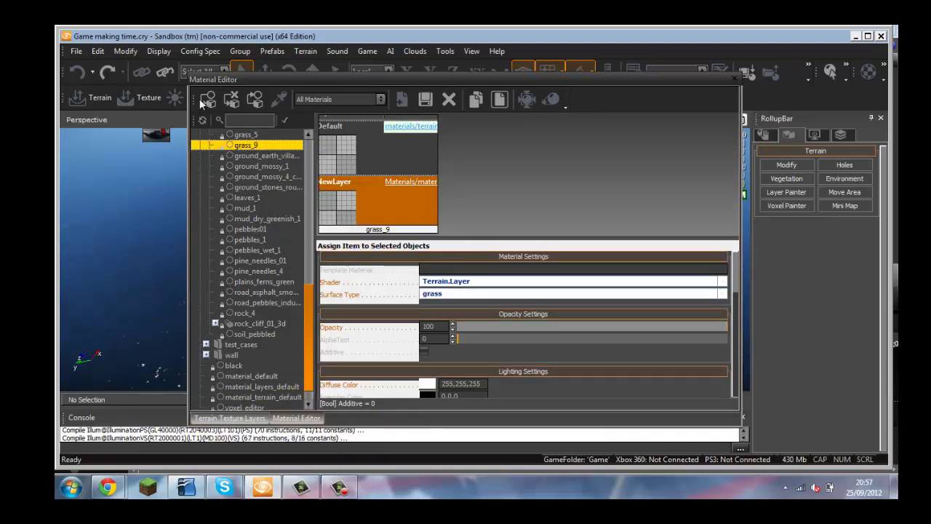
click(216, 419)
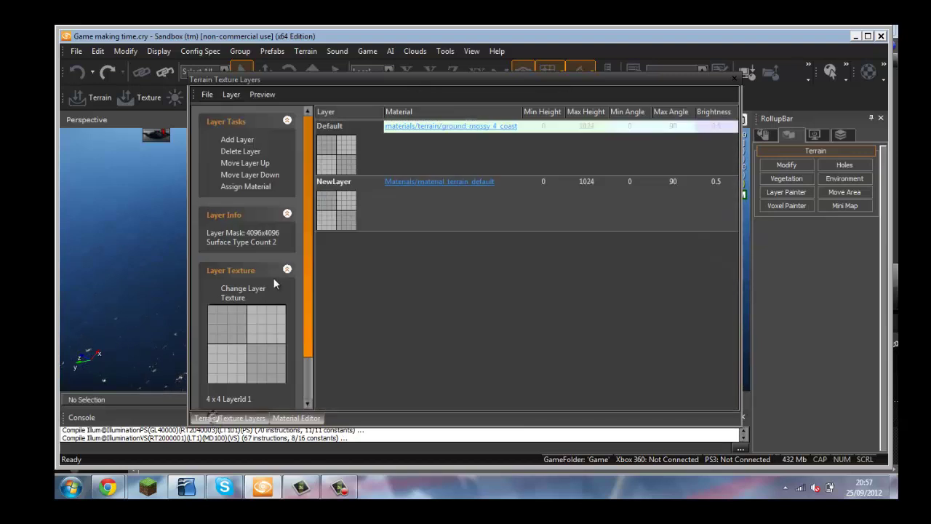
click(247, 187)
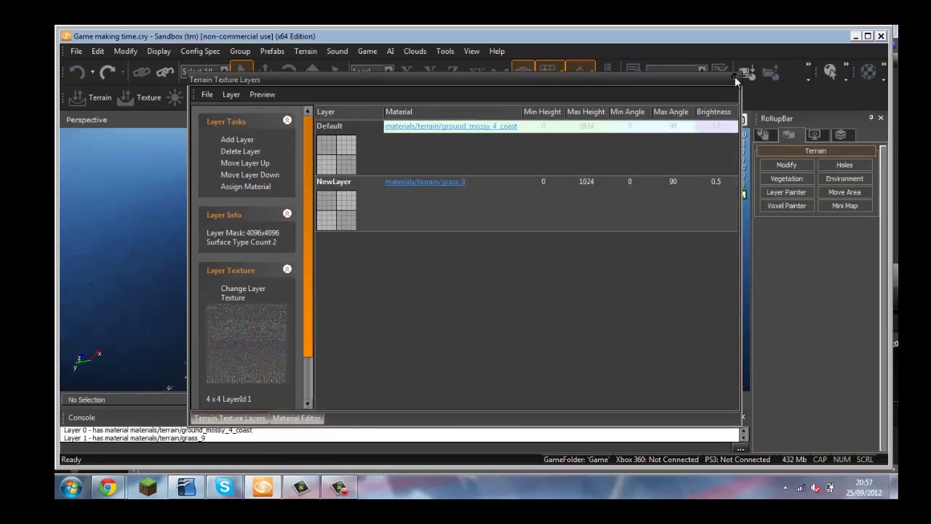
click(734, 80)
- Set the Layer Painter colour to dark green (28, 108, 13) and paint the whole island with a brush radius of 77.624
click(774, 191)
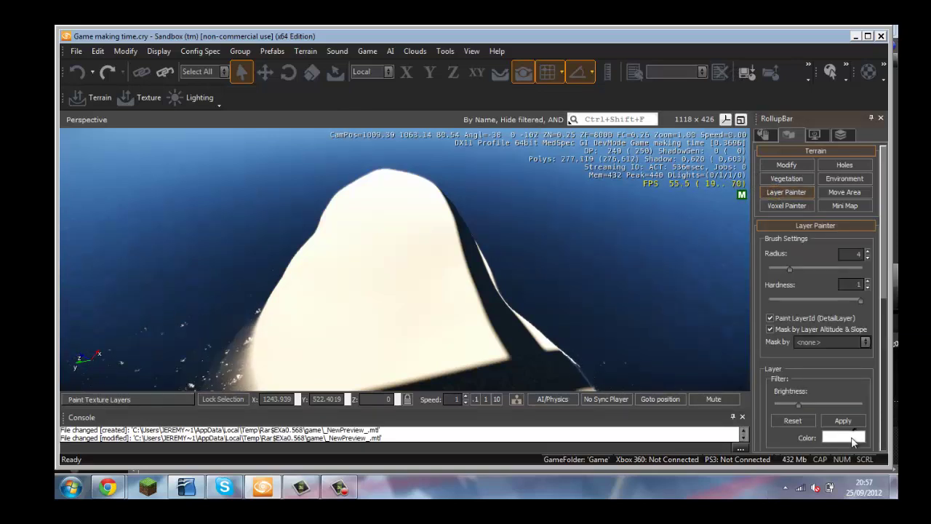
click(851, 437)
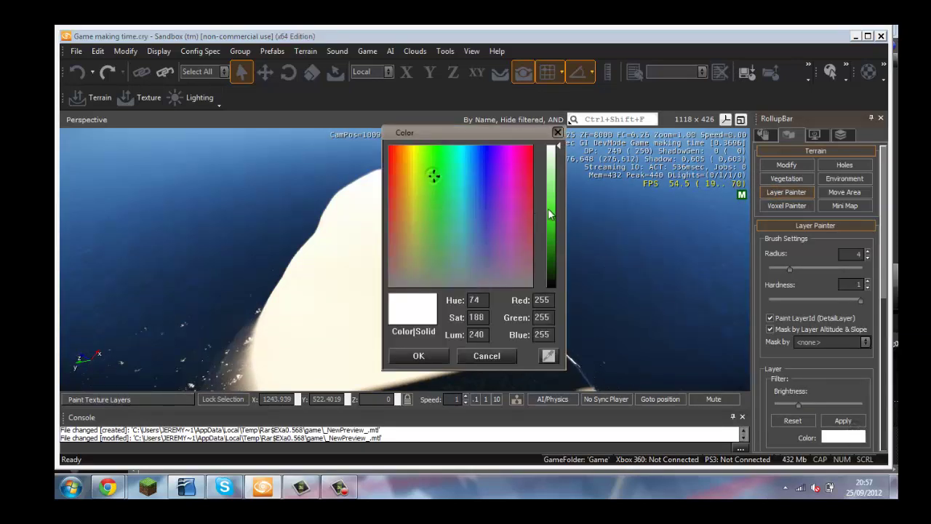
drag(550, 214, 558, 256)
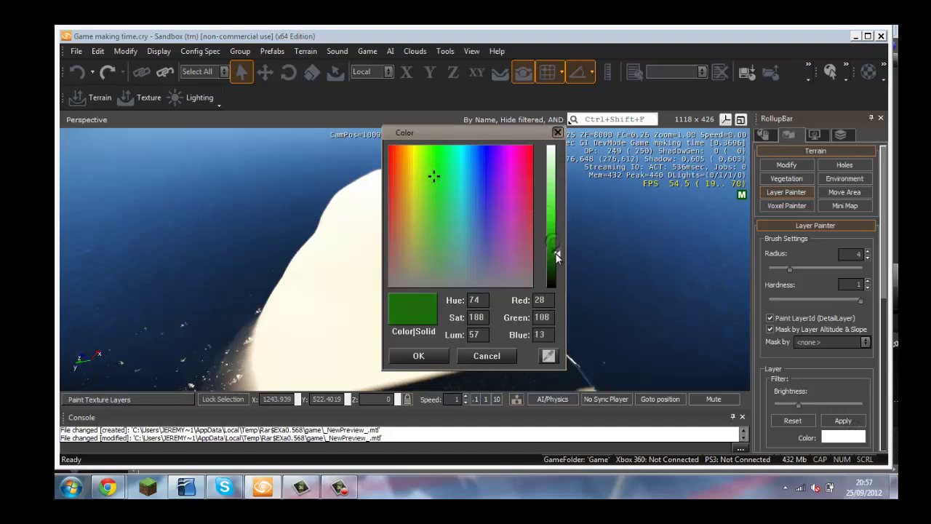
click(418, 356)
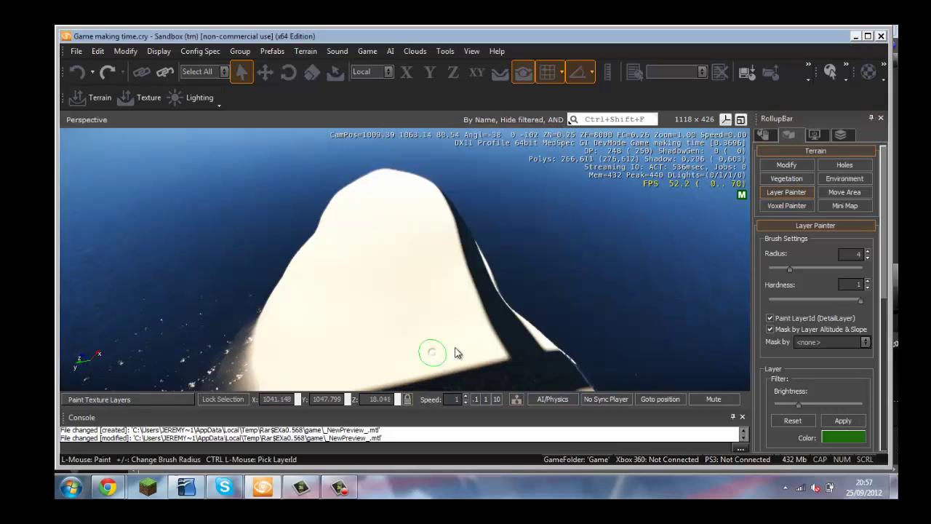
click(828, 269)
mouse_move(381, 262)
mouse_down()
mouse_move(375, 215)
mouse_move(615, 279)
mouse_up()
- Walk over the painted island in game mode to examine the grass surface and lighting, throw a grenade, and leave game mode
mouse_move(616, 279)
right_down()
mouse_move(451, 237)
mouse_move(472, 211)
mouse_move(476, 222)
right_up()
key(w)
key(w)
key(s)
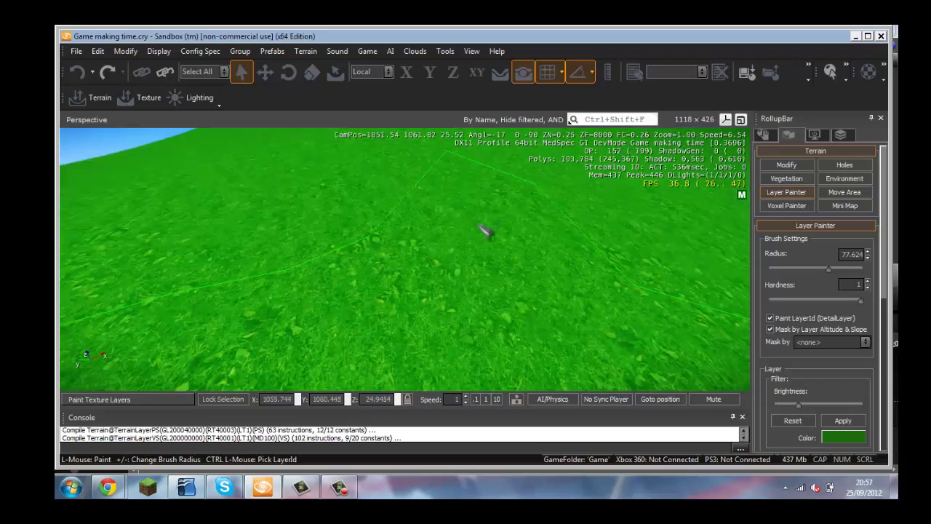
key(ctrl+g)
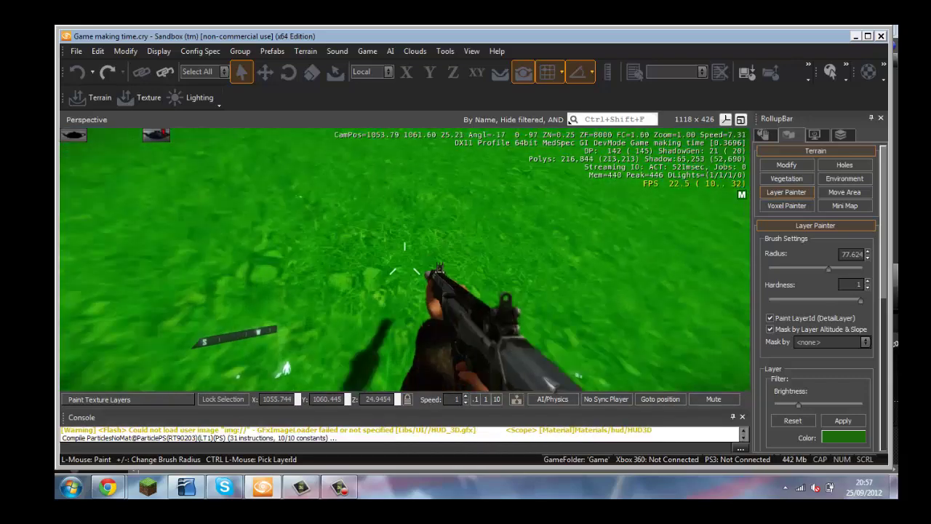
key(w)
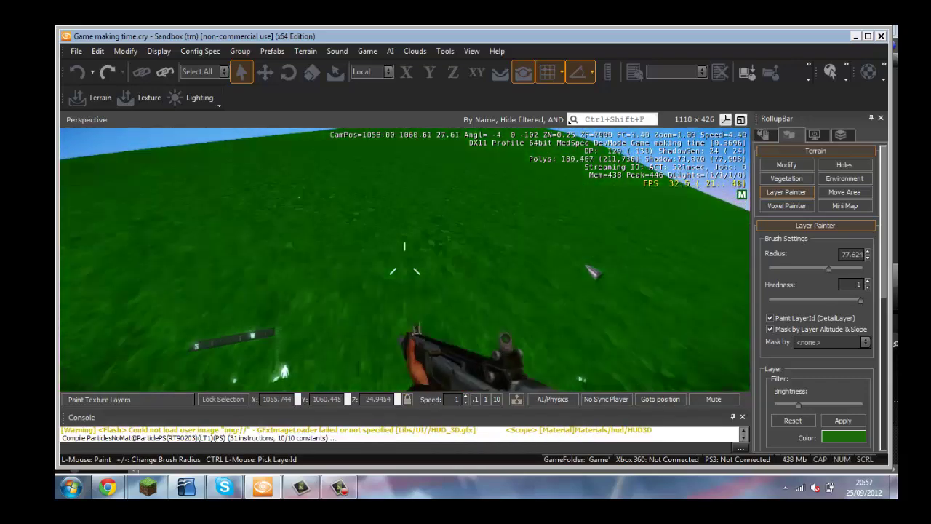
key(w)
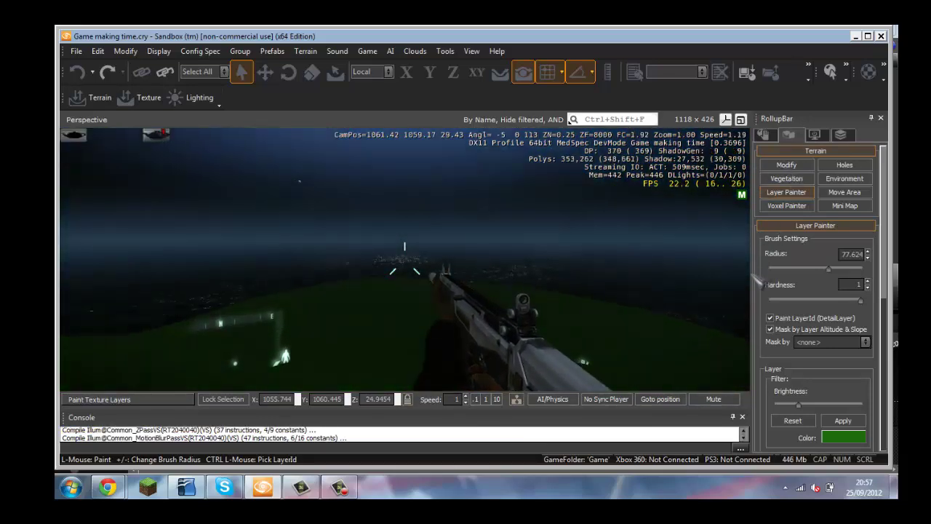
key(g)
key(w)
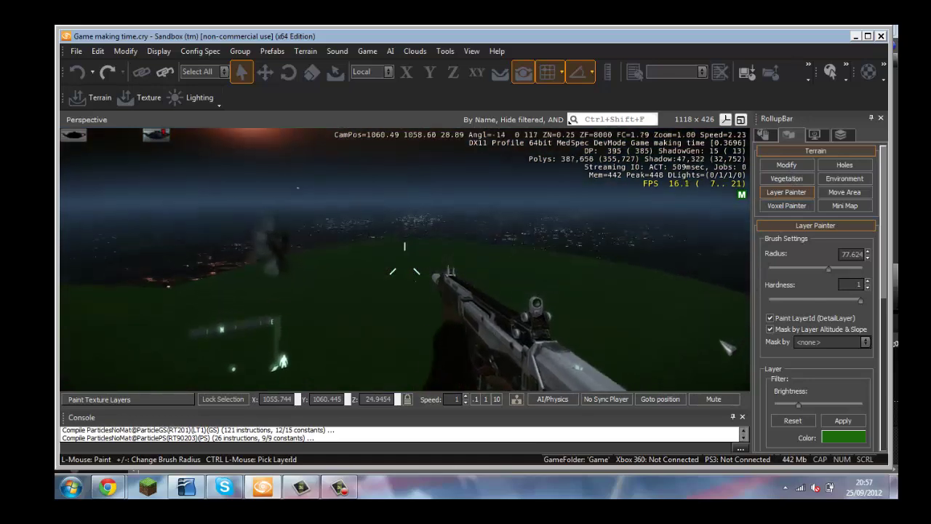
click(738, 375)
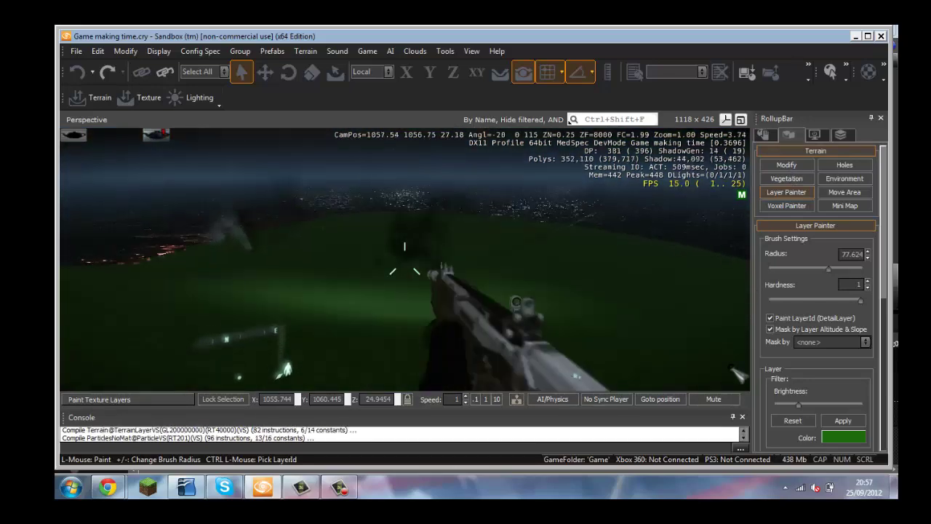
key(Escape)
- Set the time of day to 12:27 in the Lighting Tool and close it
right_drag(477, 221, 476, 221)
key(s)
click(177, 98)
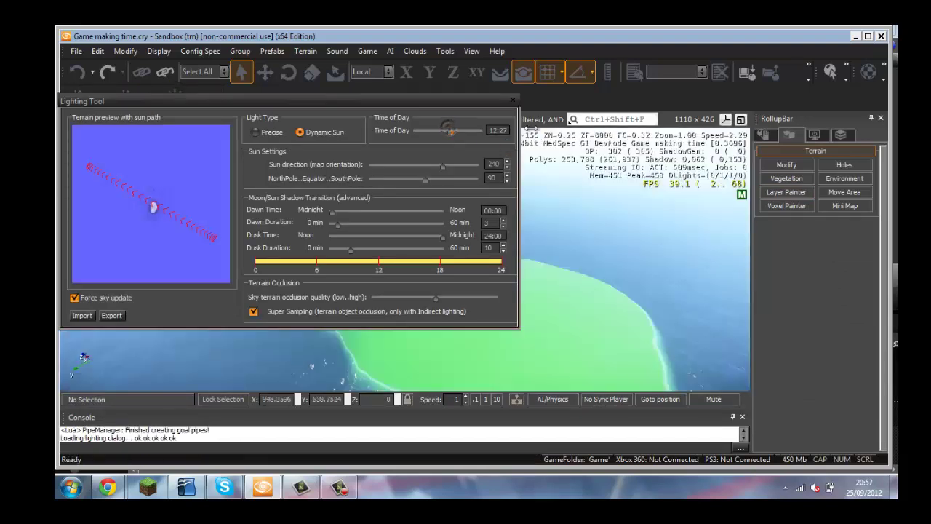
click(513, 100)
- Add a third terrain texture layer and open its material for editing
key(w)
mouse_move(550, 263)
right_down()
mouse_move(560, 260)
mouse_move(544, 257)
mouse_move(562, 244)
mouse_move(541, 248)
right_up()
key(s)
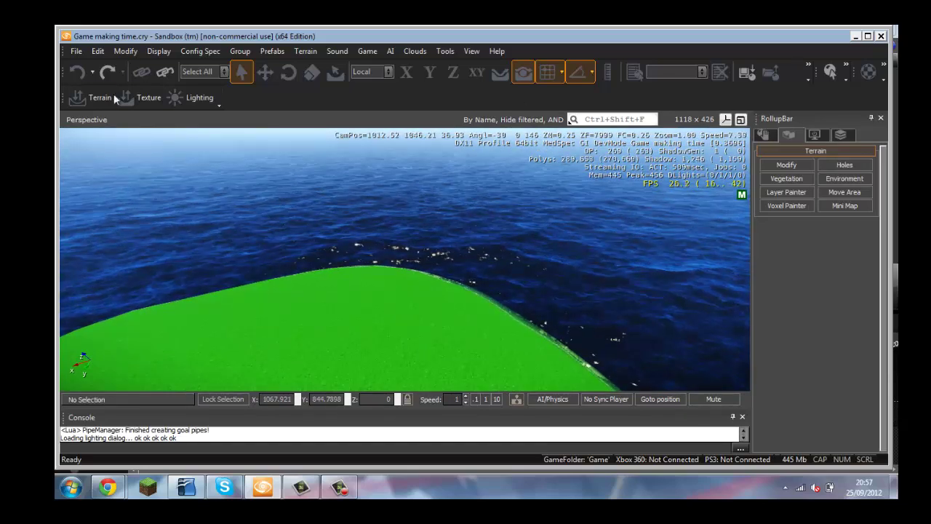
click(140, 97)
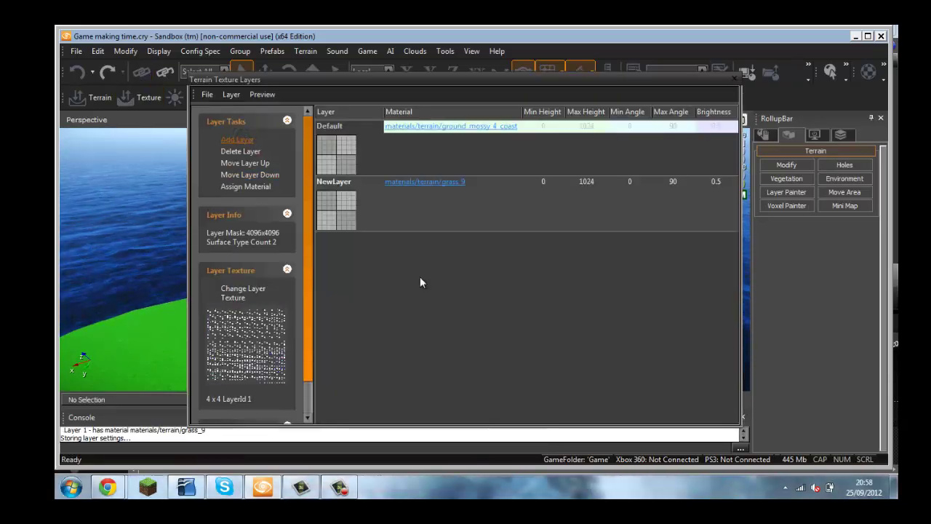
click(446, 237)
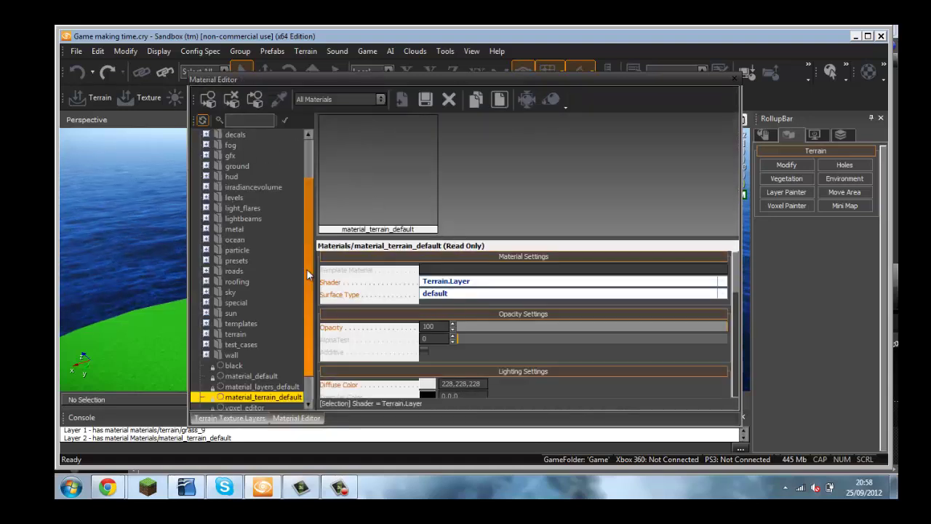
- Assign the terrain material beach_white_sand to the third texture layer and close the texture layers window
drag(307, 275, 304, 179)
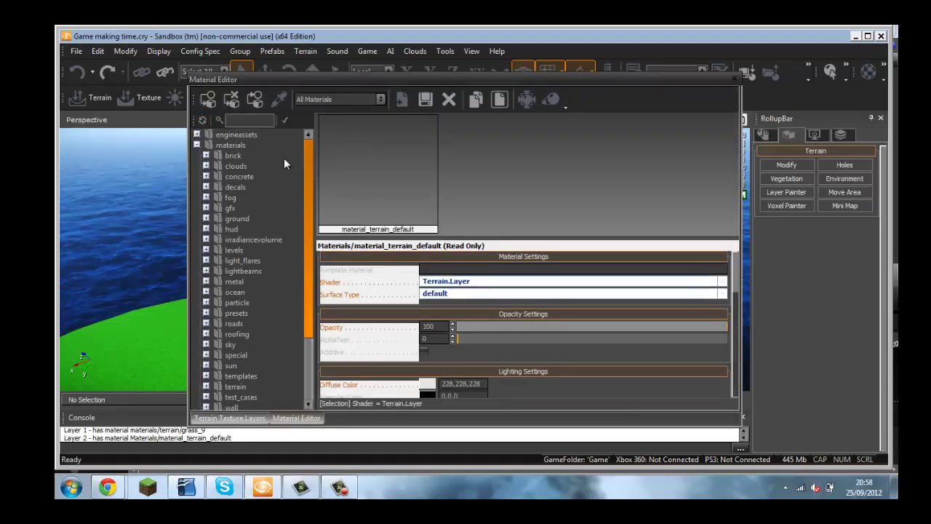
click(194, 146)
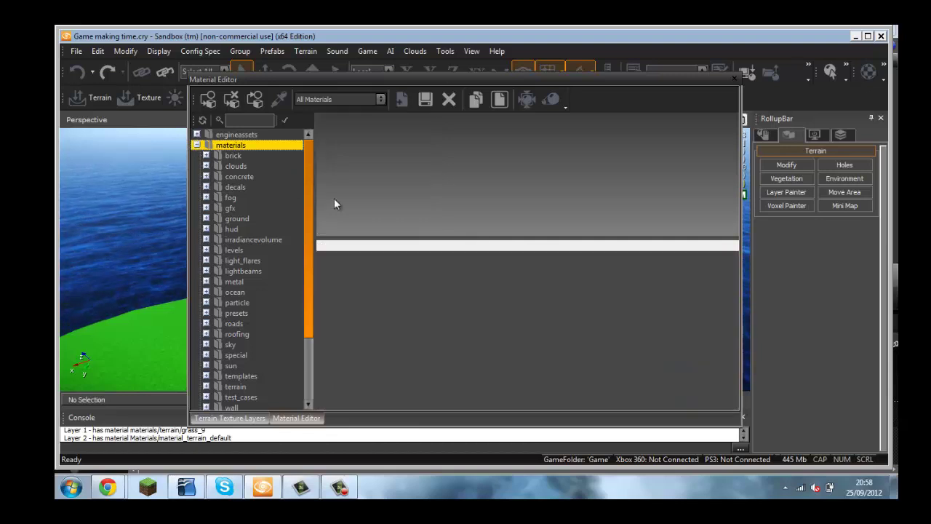
click(303, 189)
drag(311, 207, 303, 280)
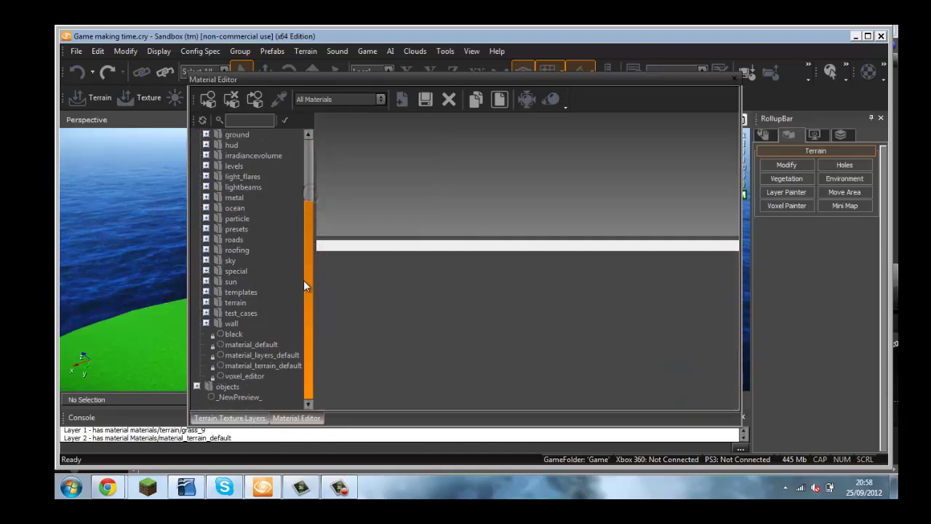
click(205, 302)
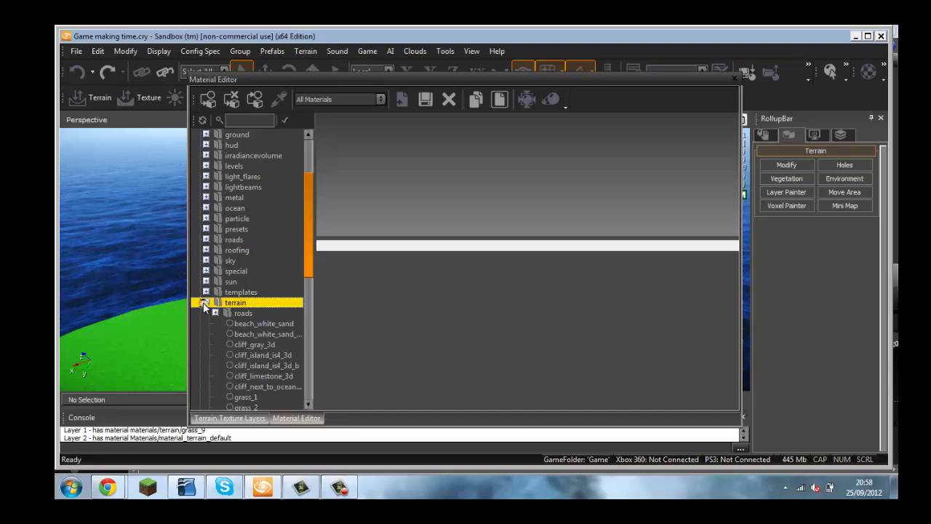
click(235, 325)
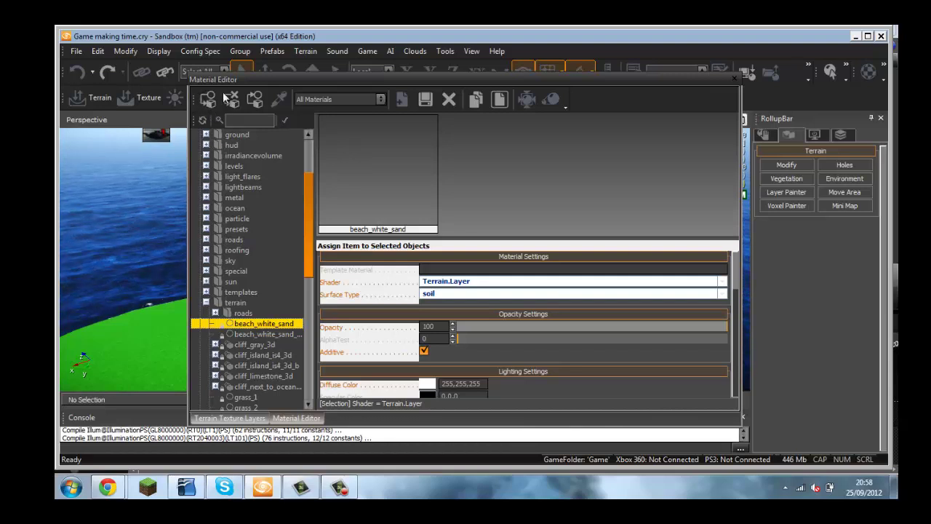
click(222, 420)
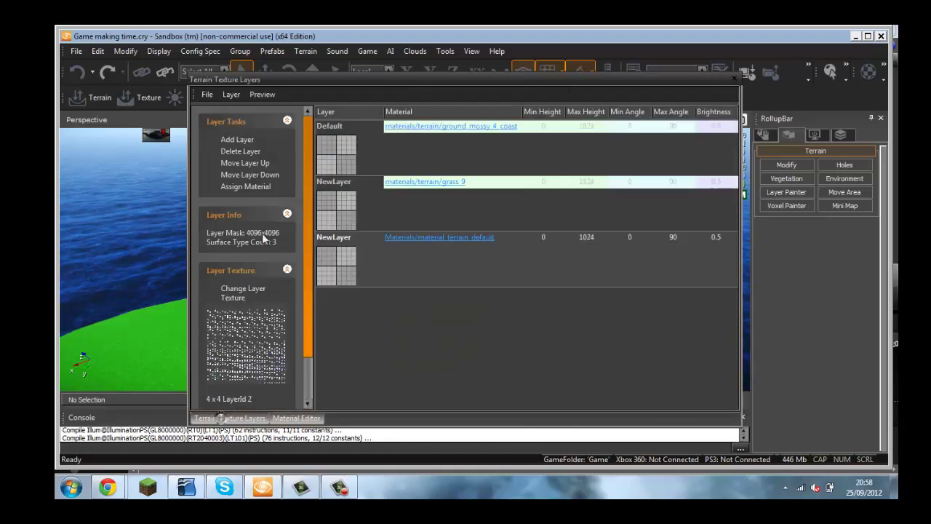
click(251, 187)
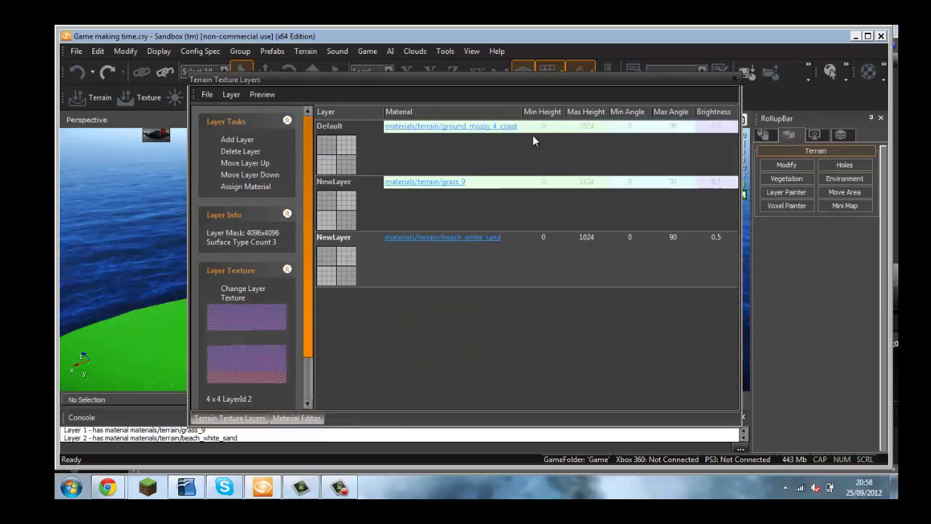
click(736, 80)
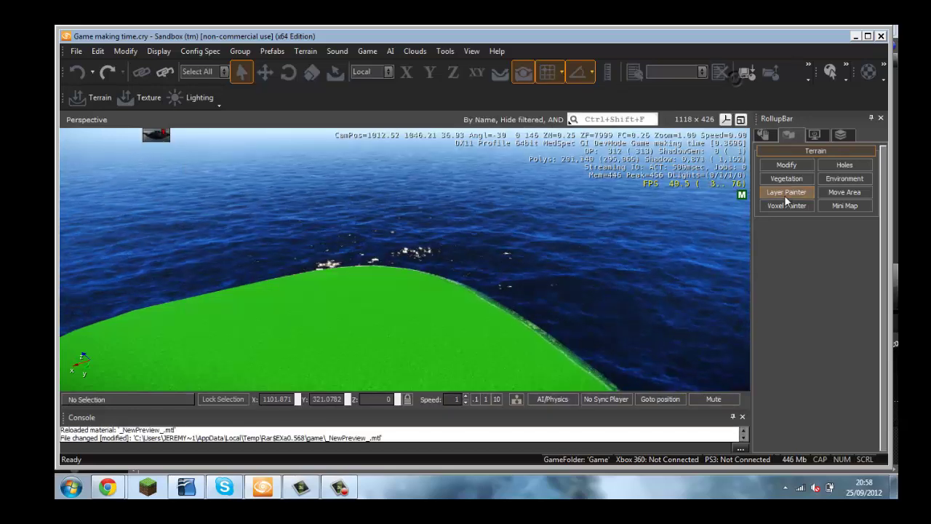
- Set the Layer Painter colour for the sand layer to yellow (210, 202, 45)
click(784, 193)
scroll(878, 284, down, 3)
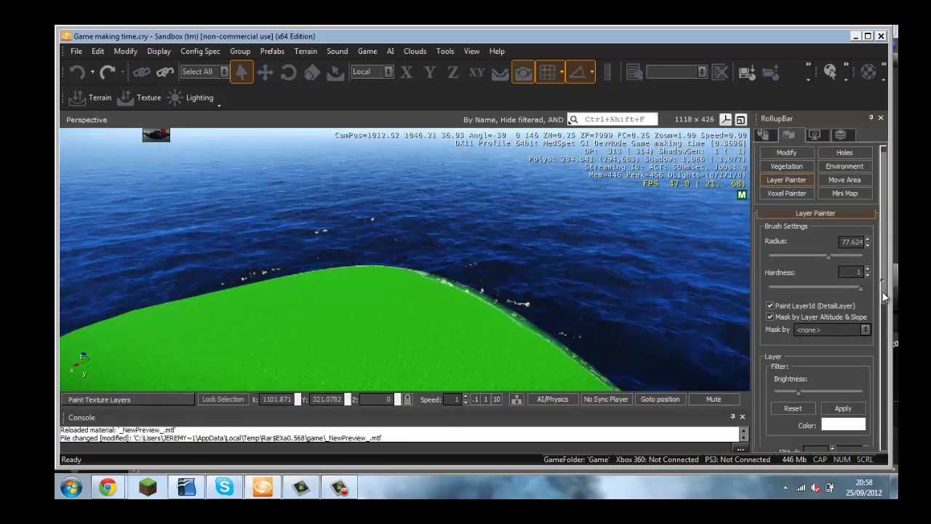
click(842, 363)
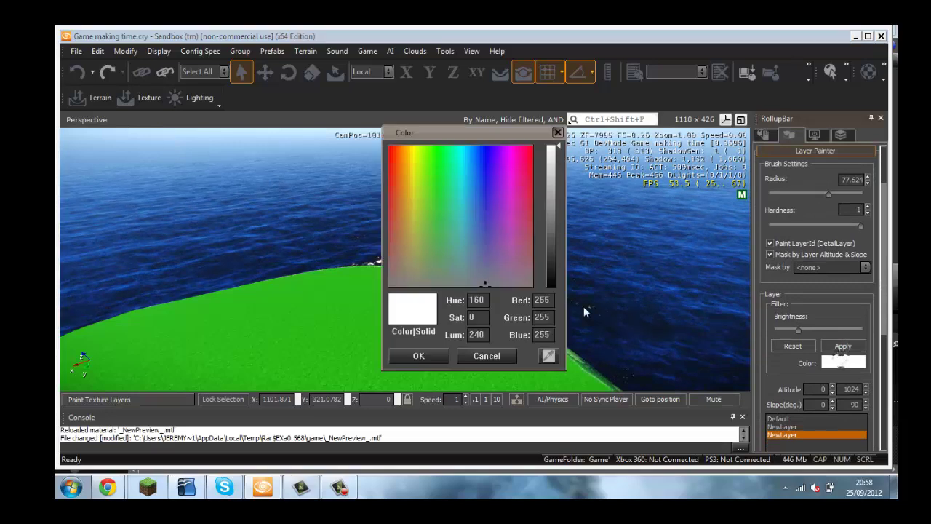
click(413, 196)
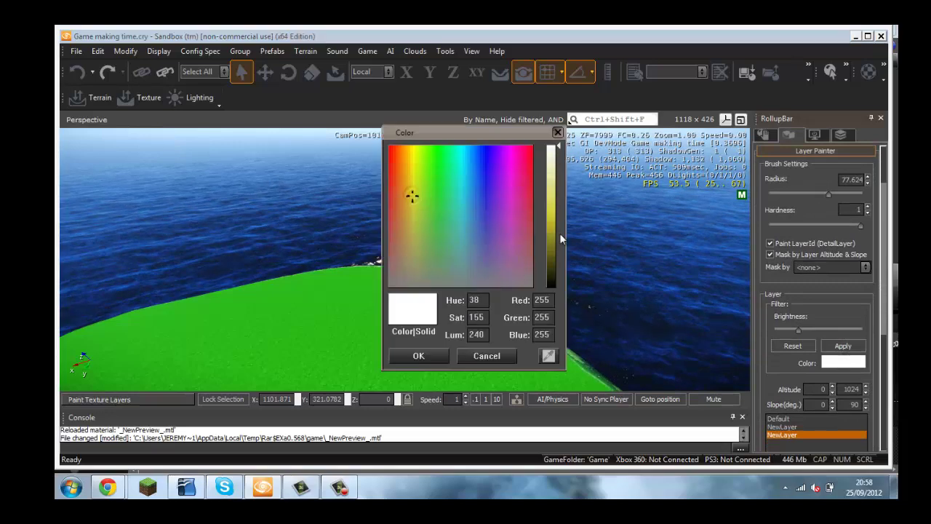
drag(560, 233, 556, 215)
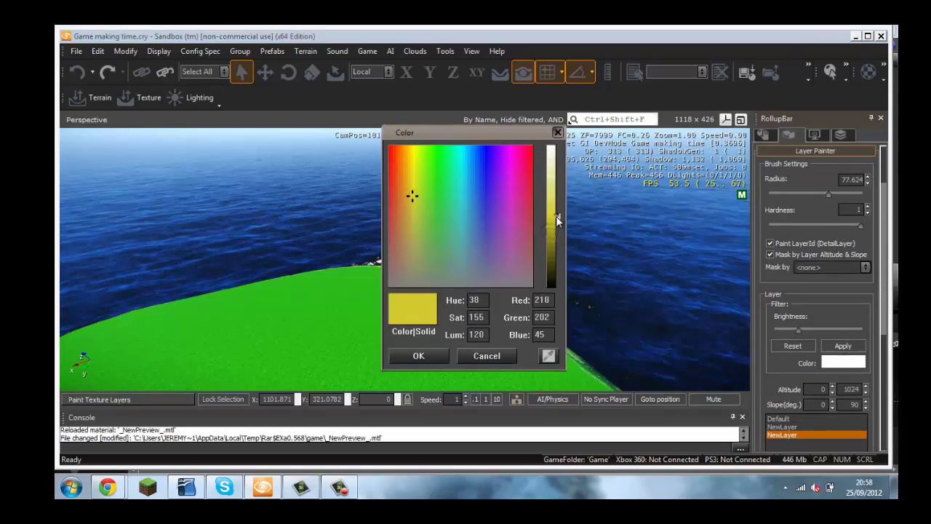
click(420, 356)
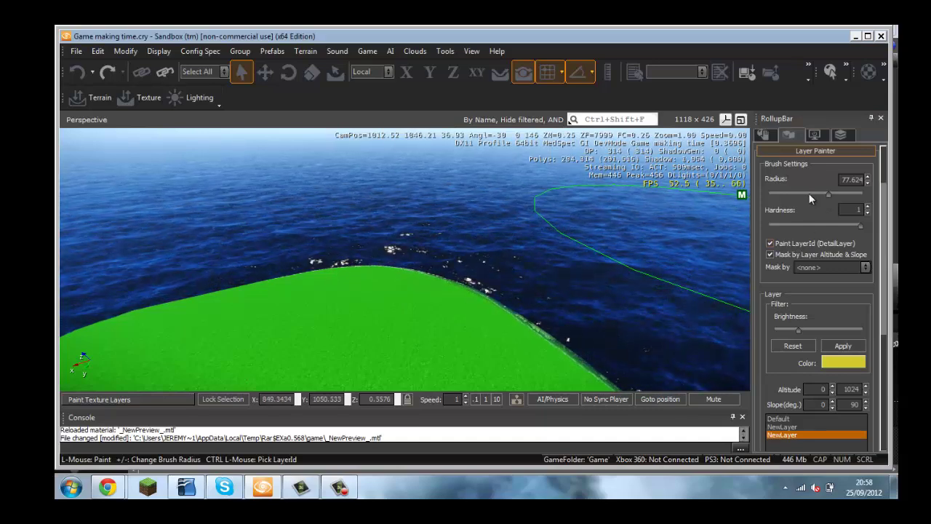
- Reduce the brush radius to 17.378 and paint yellow sand over one end of the island
drag(811, 199, 801, 197)
mouse_move(582, 301)
mouse_down()
mouse_move(503, 315)
mouse_move(530, 318)
mouse_up()
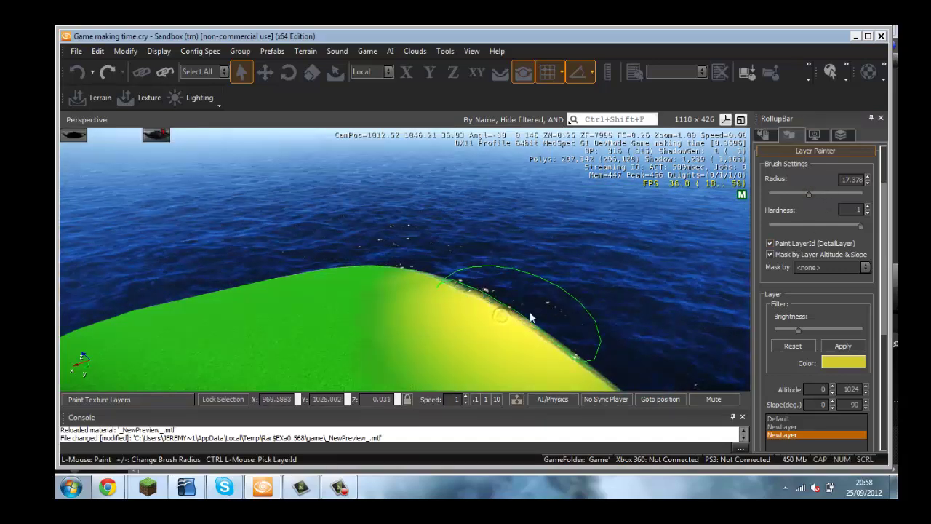
right_drag(588, 326, 590, 333)
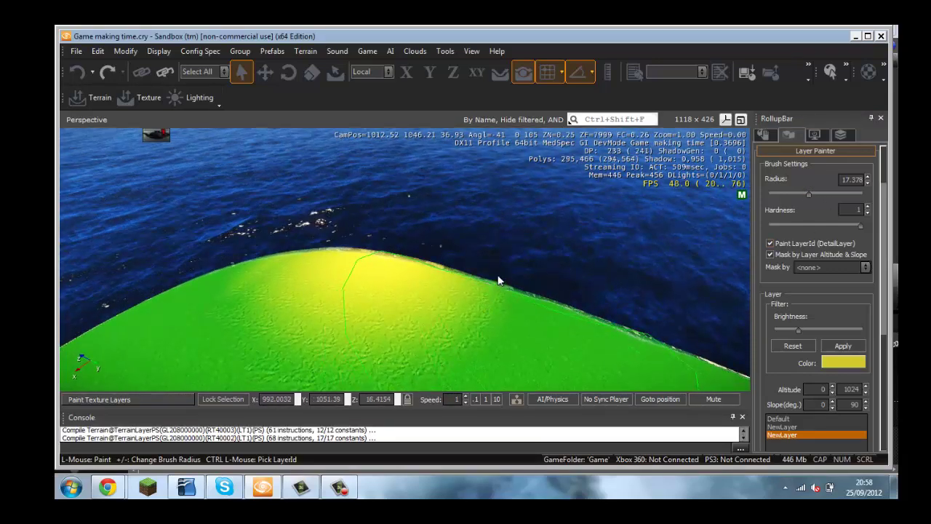
mouse_move(495, 286)
mouse_down()
mouse_move(542, 328)
mouse_move(472, 290)
mouse_move(274, 259)
mouse_move(193, 292)
mouse_move(281, 273)
mouse_up()
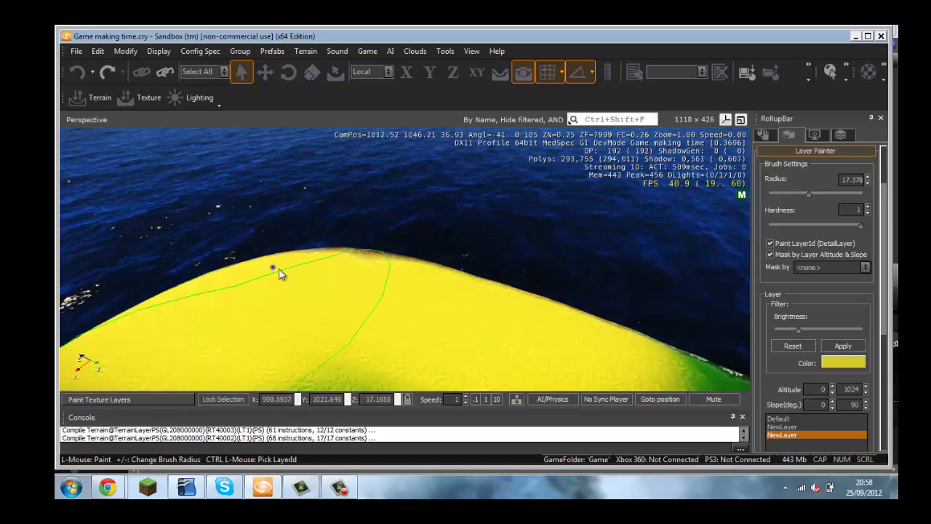
- Extend the yellow sand along the shoreline around the island's end, leaving the interior green
key(s)
right_drag(274, 267, 291, 305)
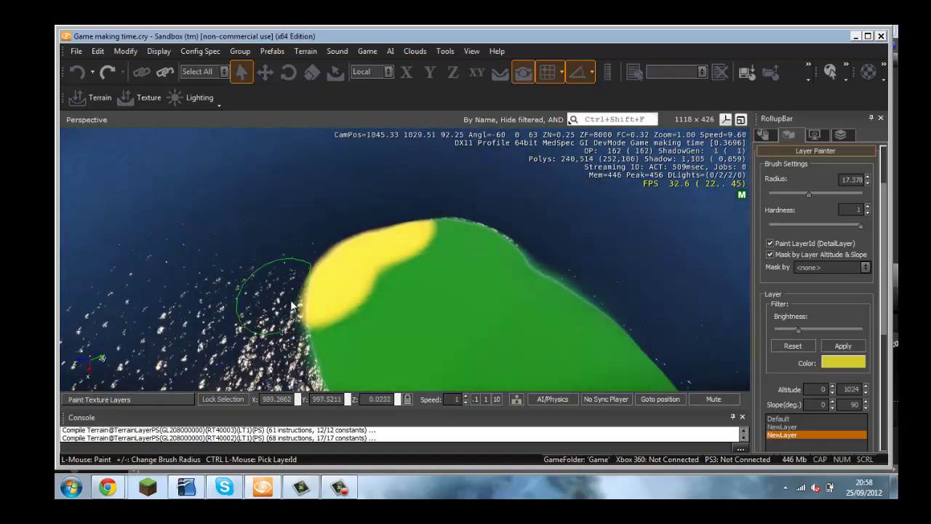
mouse_move(293, 307)
mouse_down()
mouse_move(316, 318)
mouse_move(320, 289)
mouse_move(379, 232)
mouse_move(459, 227)
mouse_up()
key(w)
mouse_move(525, 217)
right_down()
mouse_move(482, 213)
mouse_move(530, 212)
mouse_move(439, 201)
mouse_move(399, 185)
right_up()
key(w)
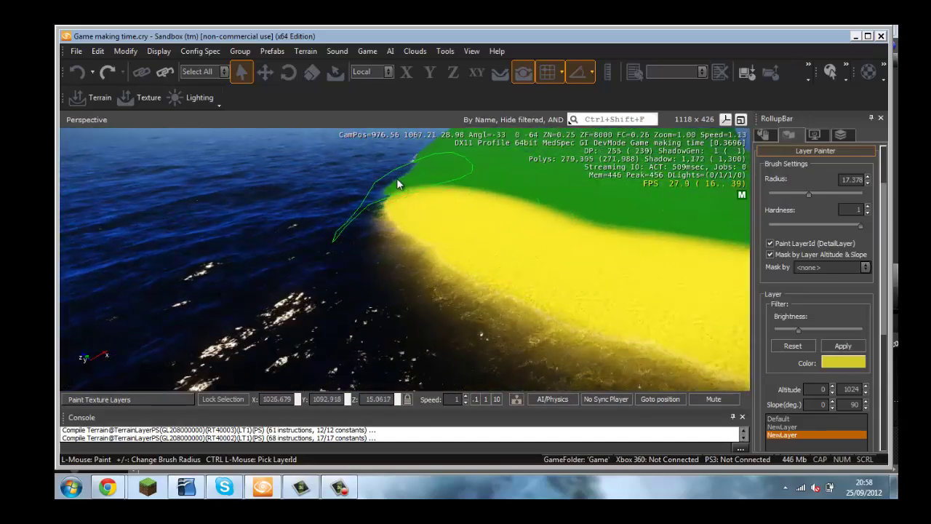
drag(398, 182, 442, 221)
key(w)
mouse_move(442, 221)
right_down()
mouse_move(435, 245)
mouse_move(443, 221)
right_up()
key(s)
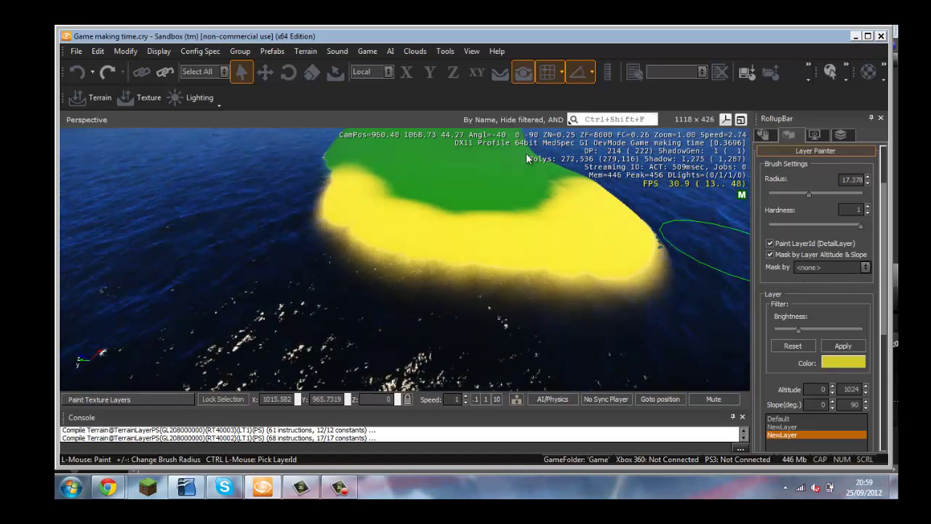
- Add a fourth terrain texture layer and open its material for selection
click(128, 100)
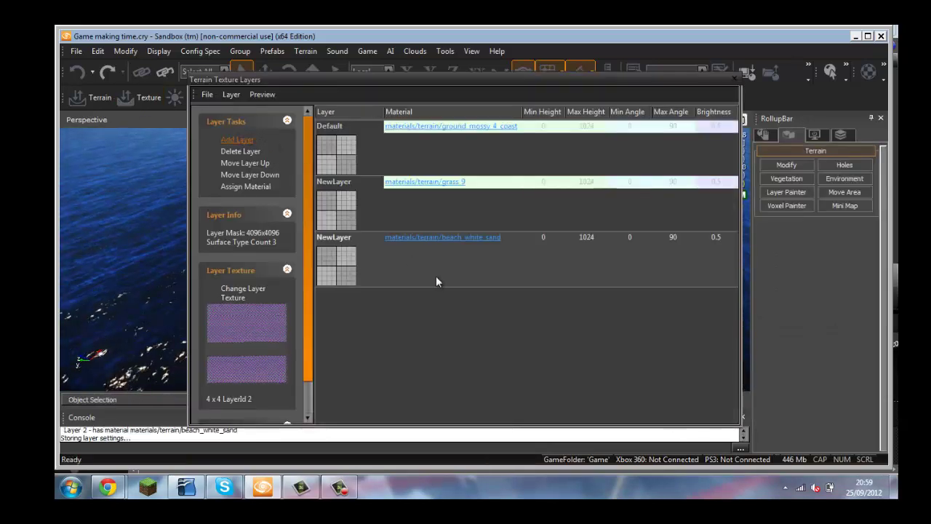
click(446, 292)
click(446, 292)
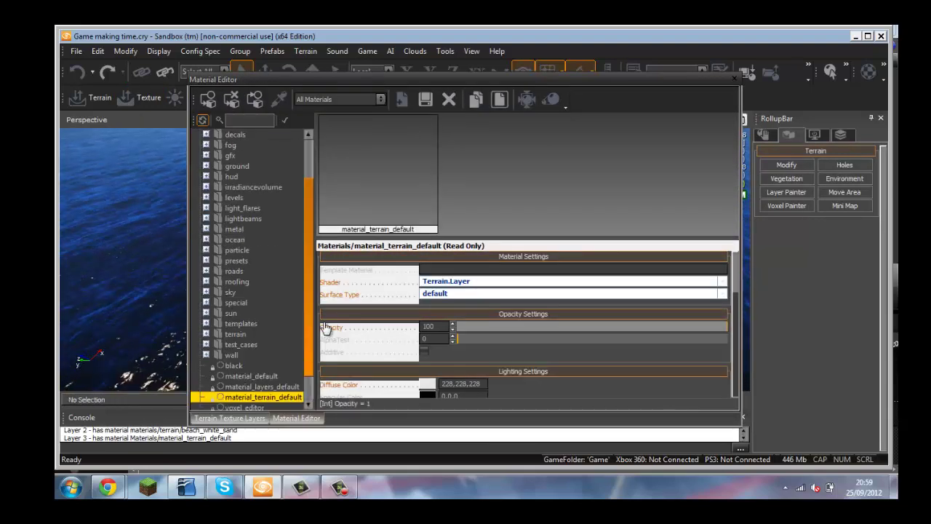
- Assign the terrain material pebbles_1 to the fourth texture layer
drag(307, 325, 310, 350)
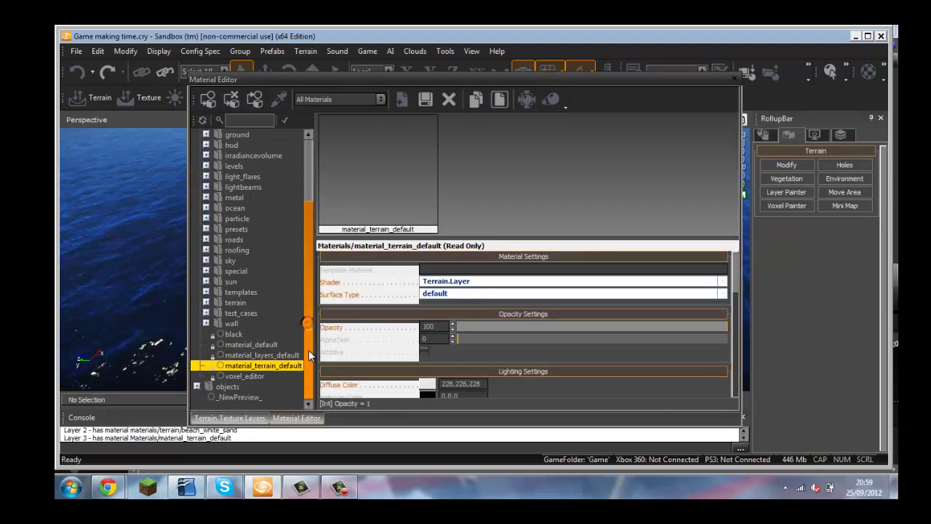
click(206, 303)
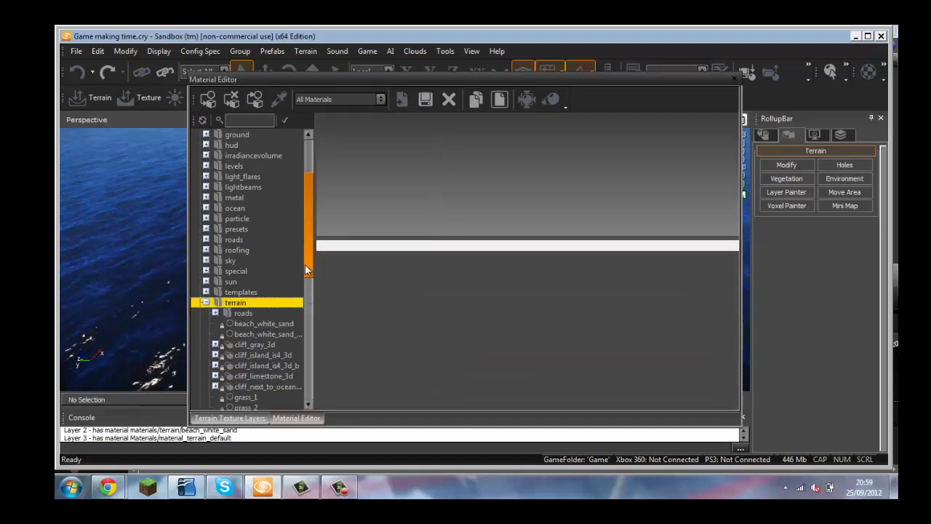
scroll(306, 286, down, 1)
scroll(304, 310, down, 2)
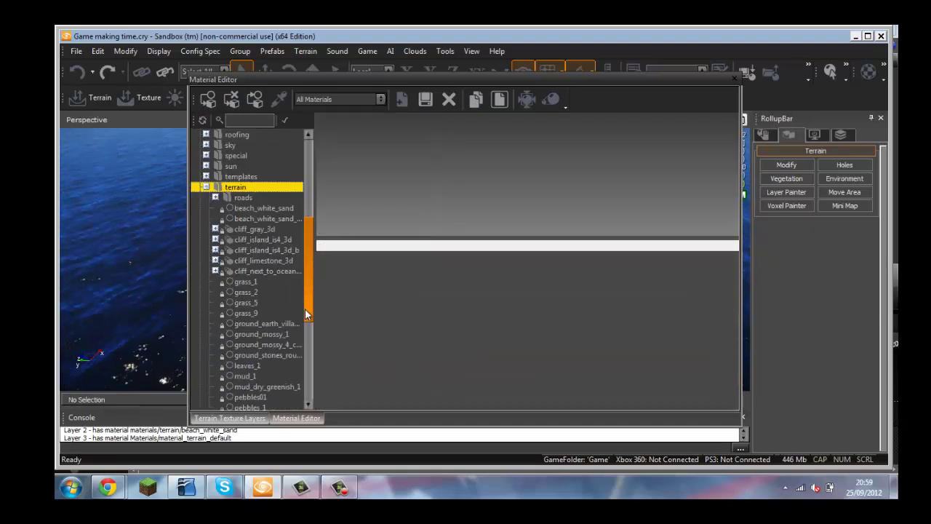
scroll(308, 318, down, 1)
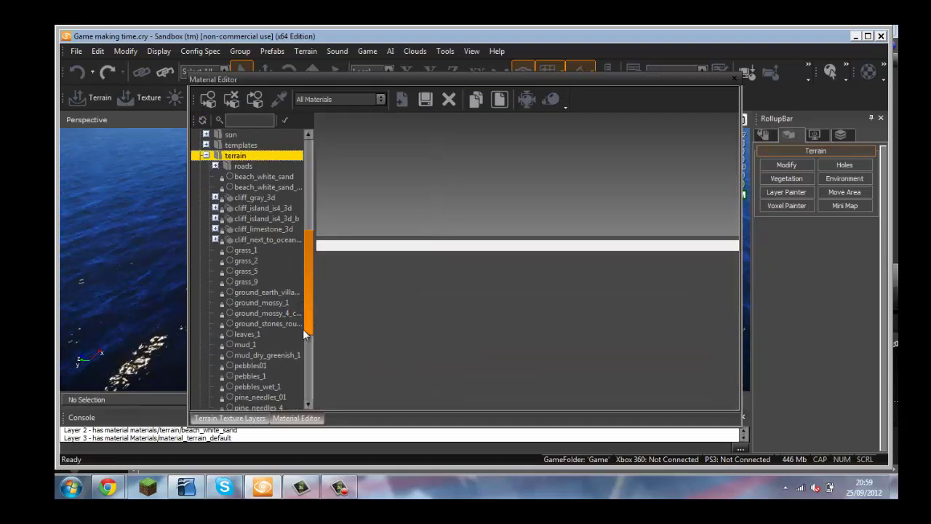
click(245, 376)
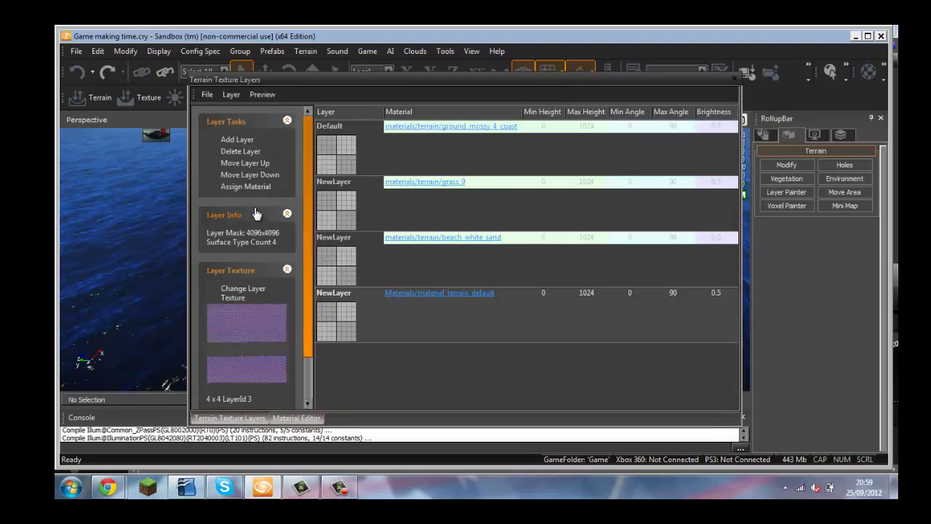
click(255, 187)
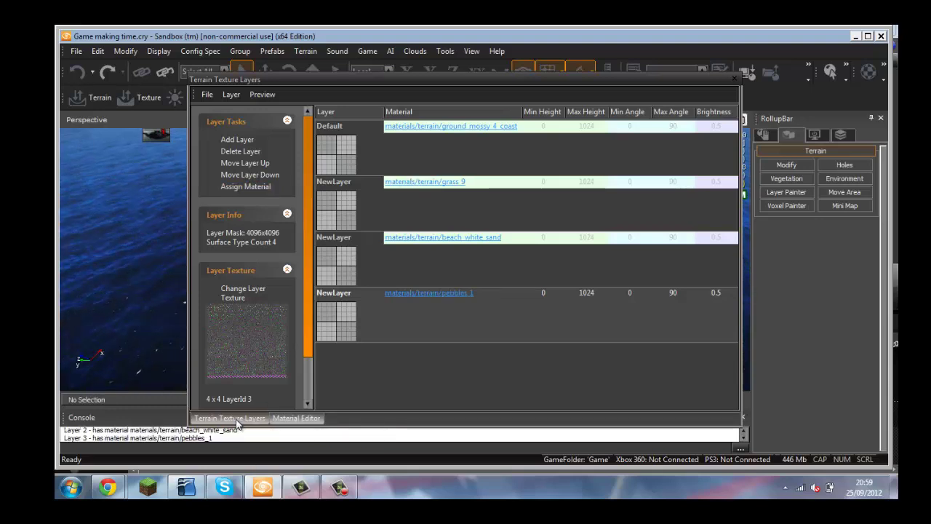
- Separate the terrain texture layers window from the material editor and close both
drag(236, 418, 640, 354)
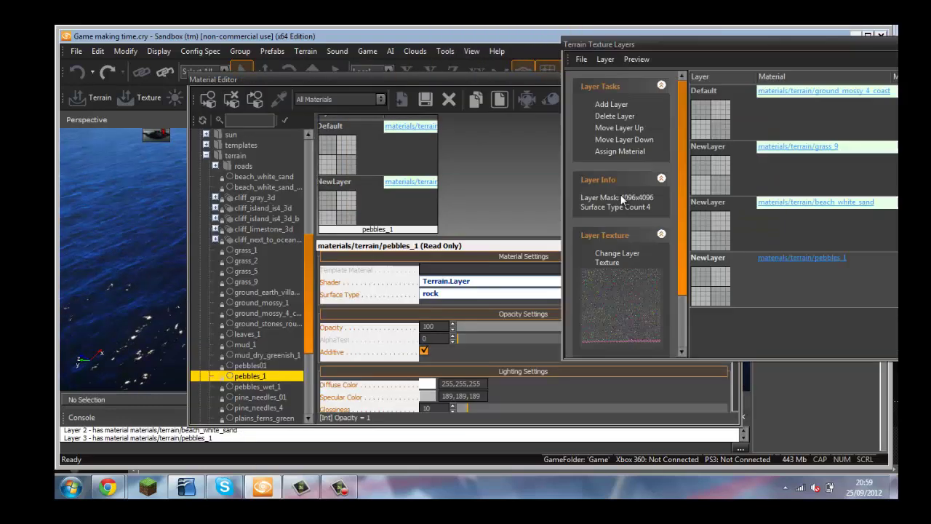
drag(620, 44, 441, 118)
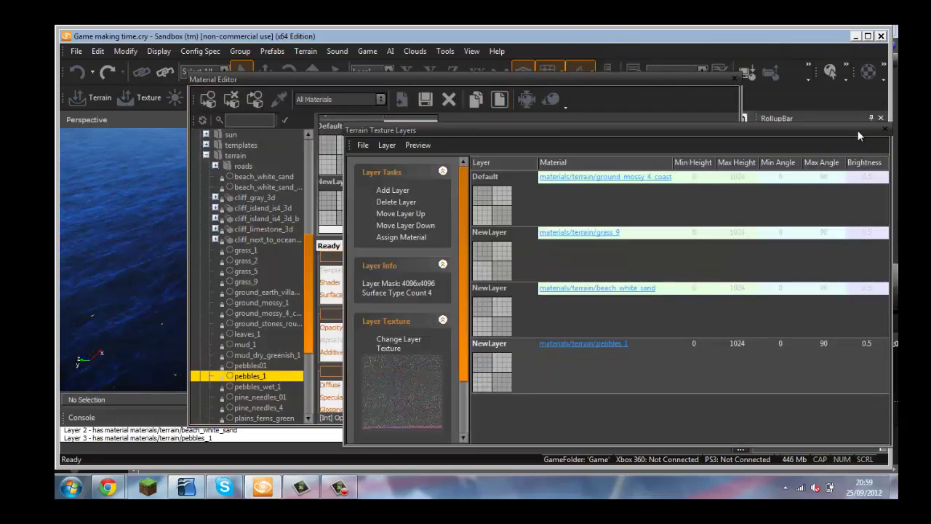
drag(809, 128, 830, 140)
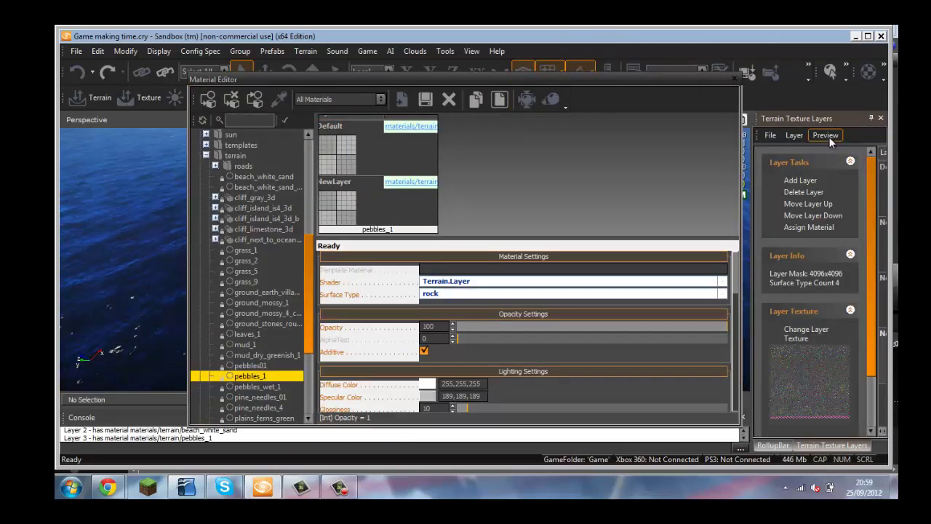
click(734, 79)
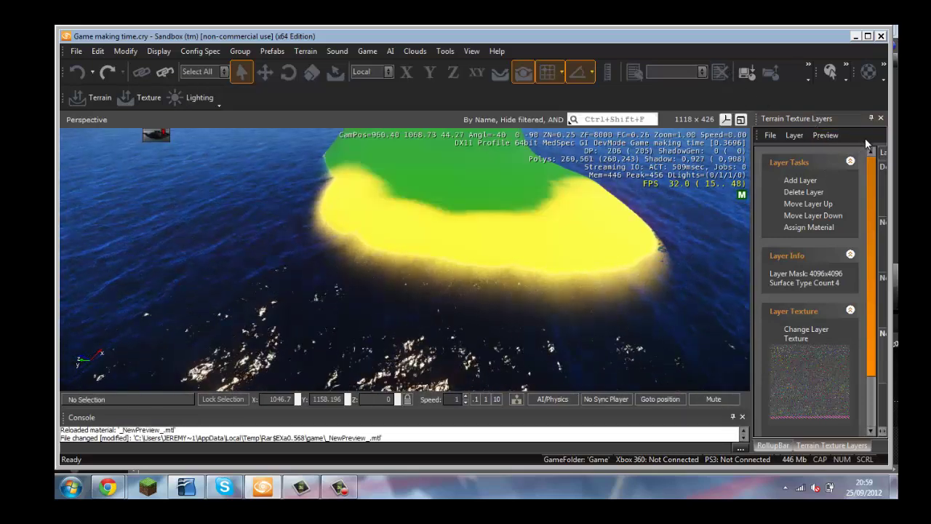
drag(691, 156, 540, 166)
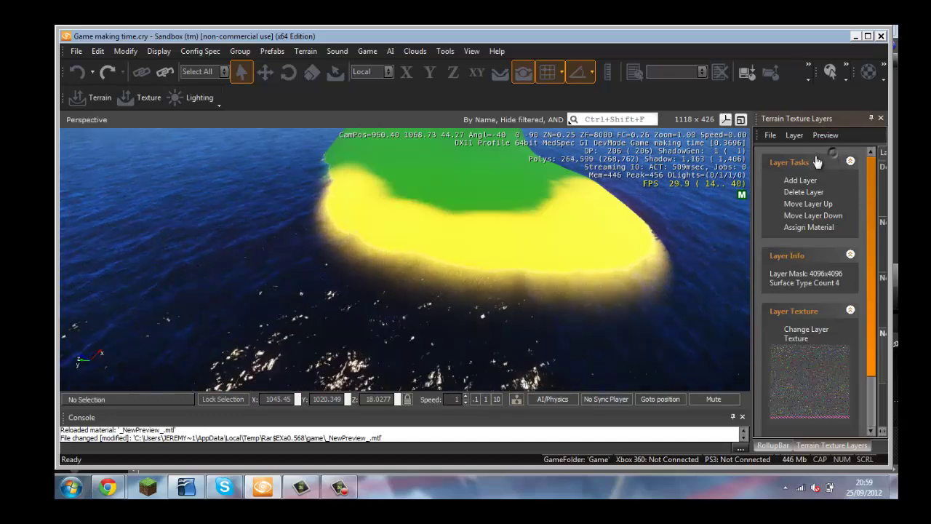
click(881, 118)
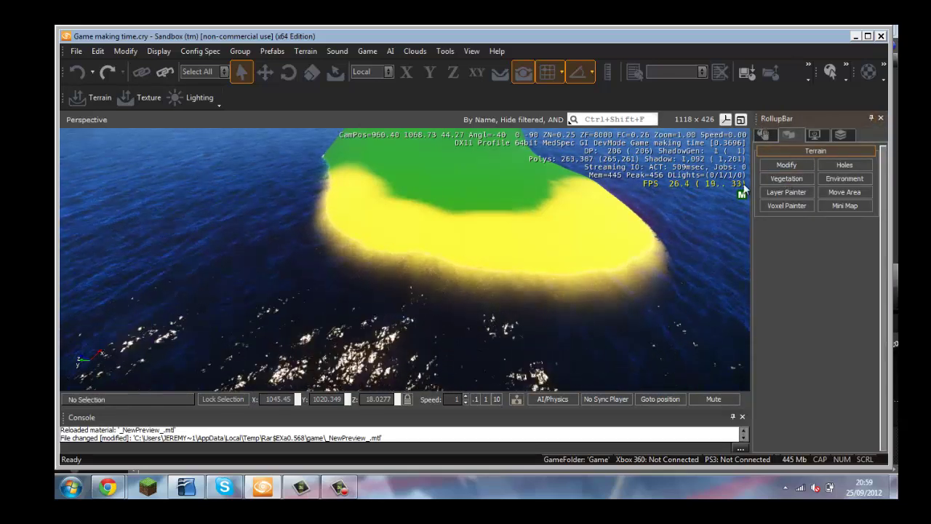
- Set the Layer Painter colour for the pebbles layer to grey
click(776, 192)
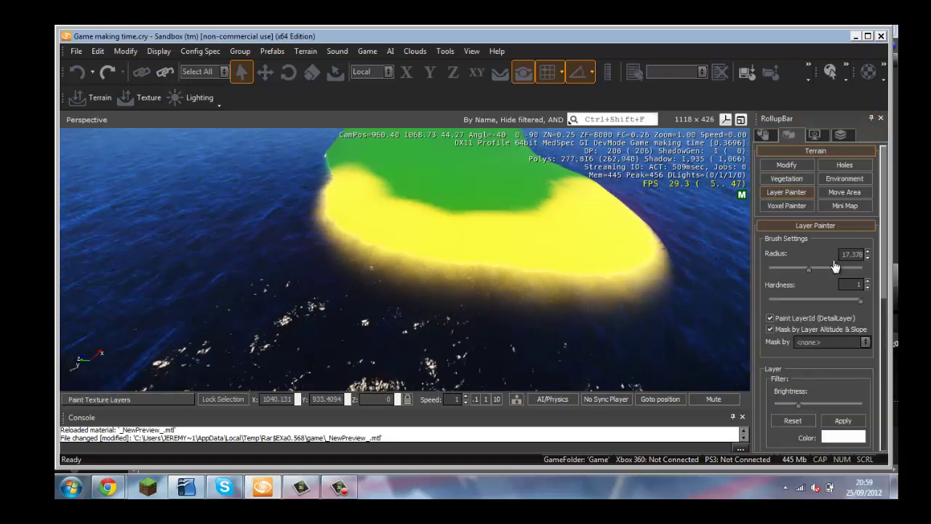
scroll(881, 264, down, 3)
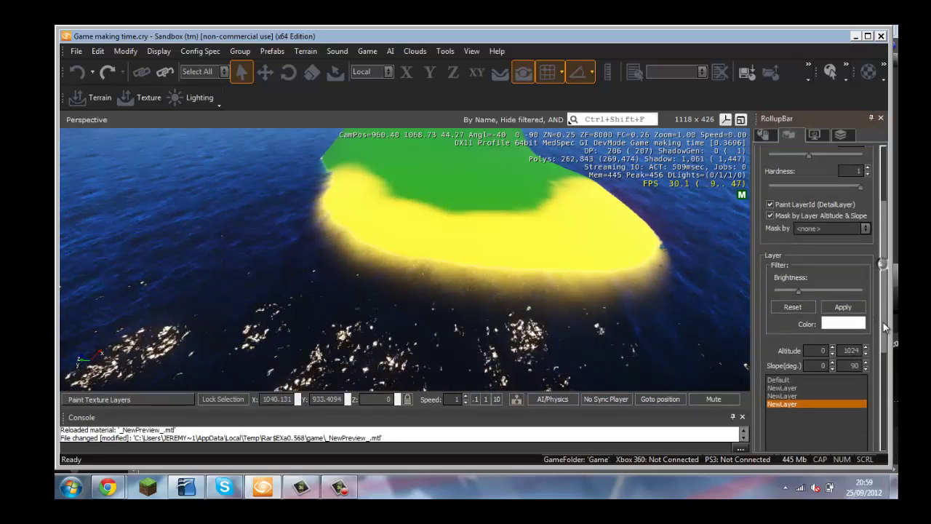
click(844, 318)
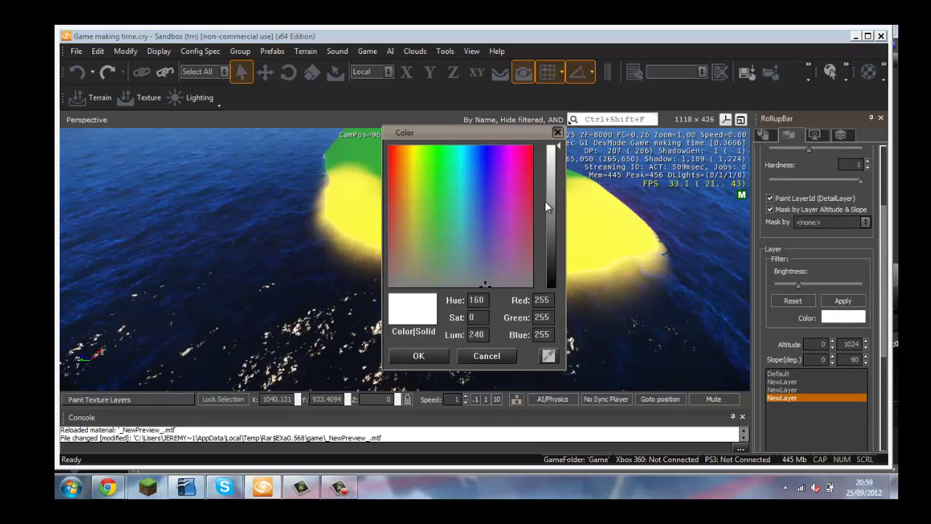
click(420, 356)
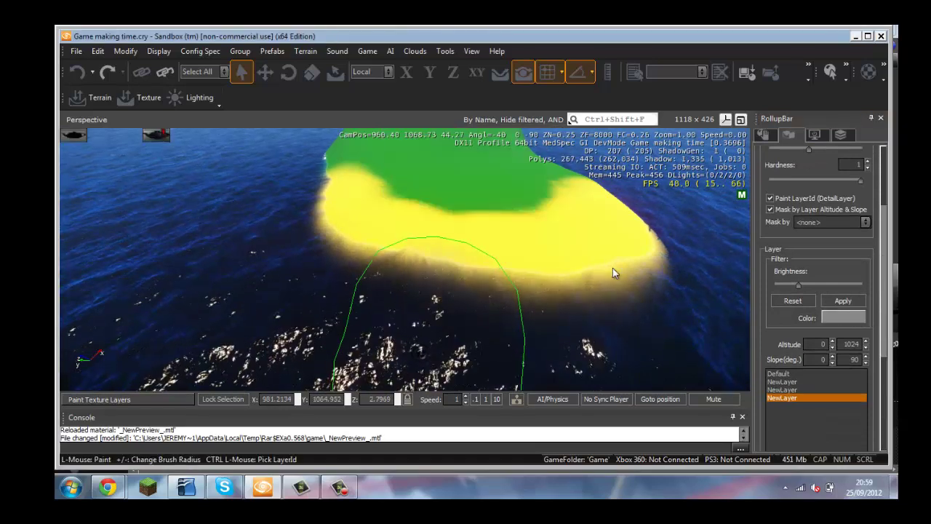
- Reduce the brush radius and paint grey pebbles along the shoreline at the sandy end of the island
click(777, 148)
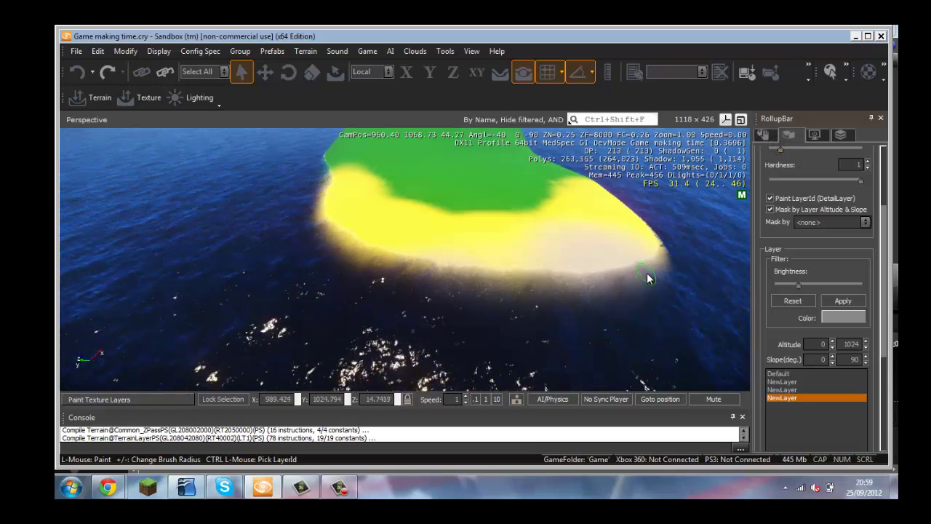
mouse_move(648, 269)
mouse_down()
mouse_move(611, 281)
mouse_move(468, 264)
mouse_move(529, 266)
mouse_up()
mouse_move(435, 262)
mouse_down()
mouse_move(349, 229)
mouse_move(366, 241)
mouse_move(333, 212)
mouse_move(349, 233)
mouse_move(334, 205)
mouse_move(343, 222)
mouse_move(422, 250)
mouse_move(454, 252)
mouse_move(516, 231)
mouse_up()
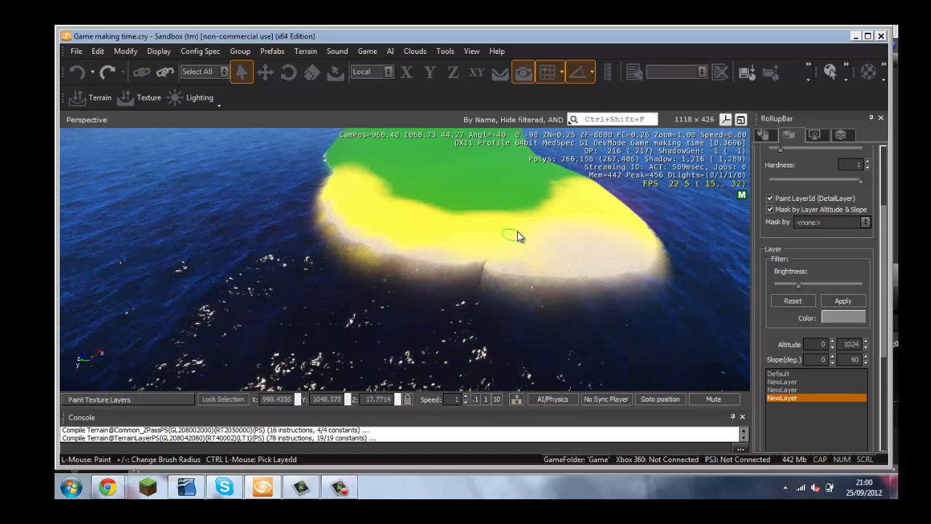
key(w)
mouse_move(519, 227)
right_down()
mouse_move(541, 220)
mouse_move(521, 235)
right_up()
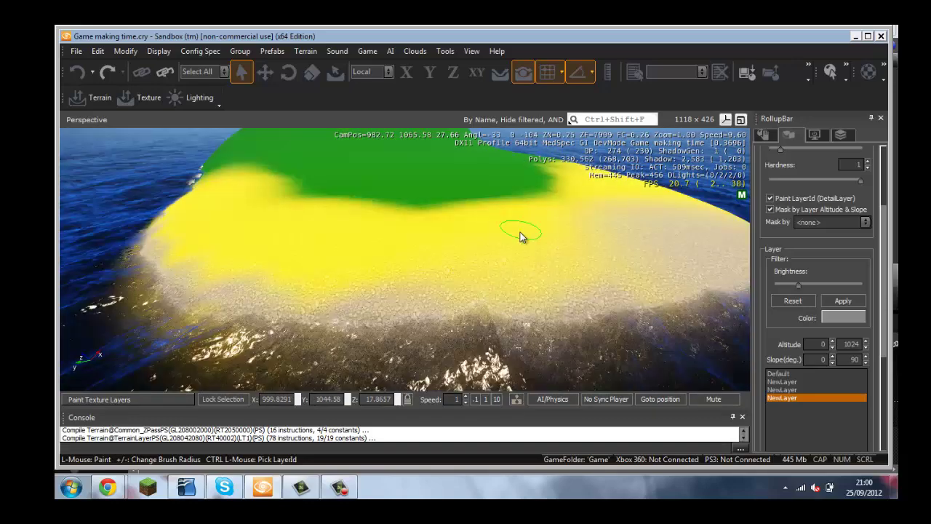
mouse_move(468, 310)
mouse_down()
mouse_move(329, 326)
mouse_move(299, 310)
mouse_move(316, 295)
mouse_move(255, 291)
mouse_move(214, 273)
mouse_move(241, 306)
mouse_up()
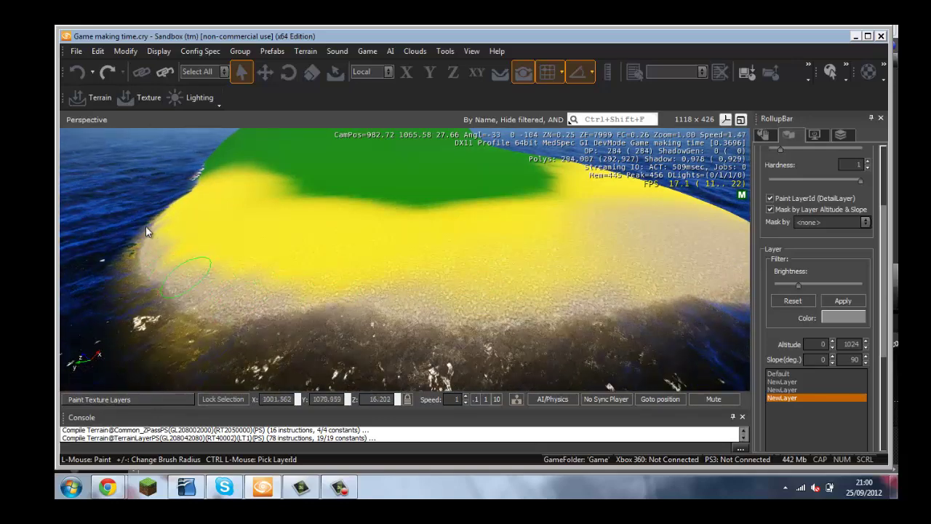
- Walk over the painted sand, pebbles and grass in game mode to examine the ground textures, and return to the editor
right_drag(146, 226, 275, 209)
key(ctrl+g)
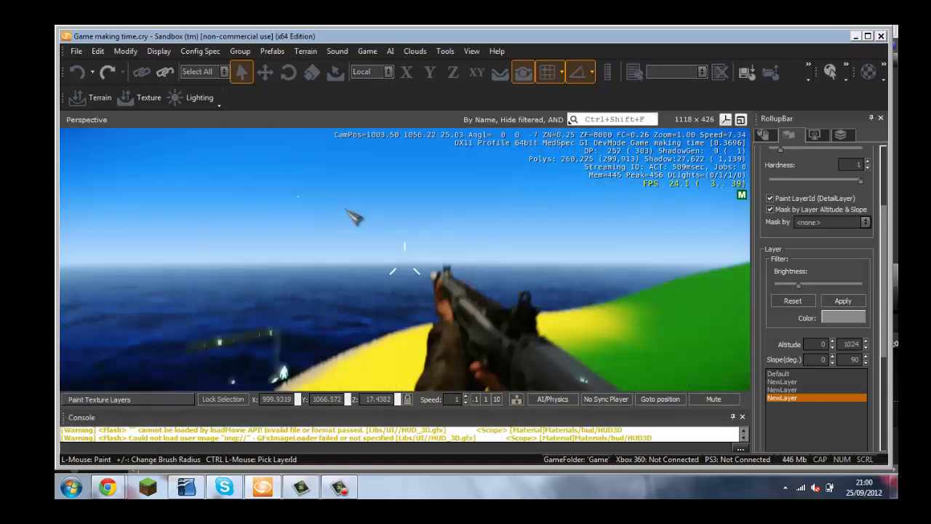
key(w)
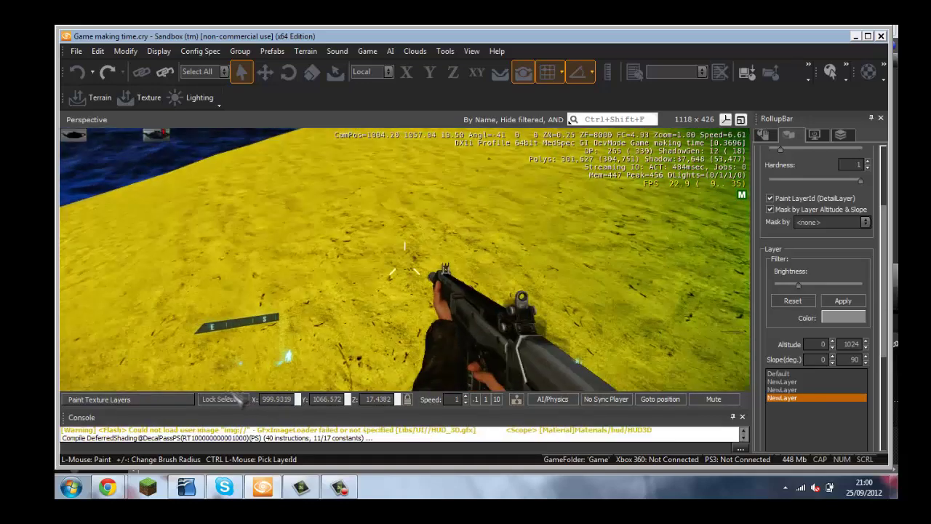
key(w)
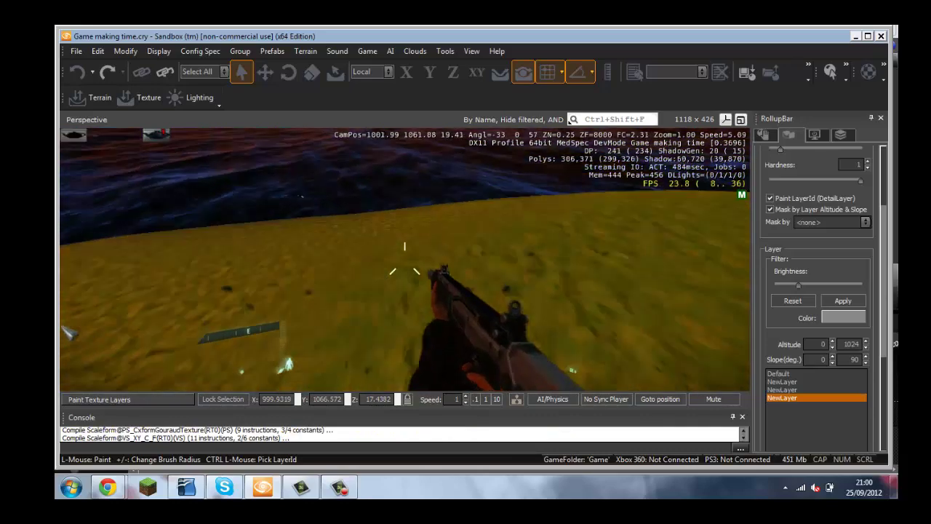
key(w)
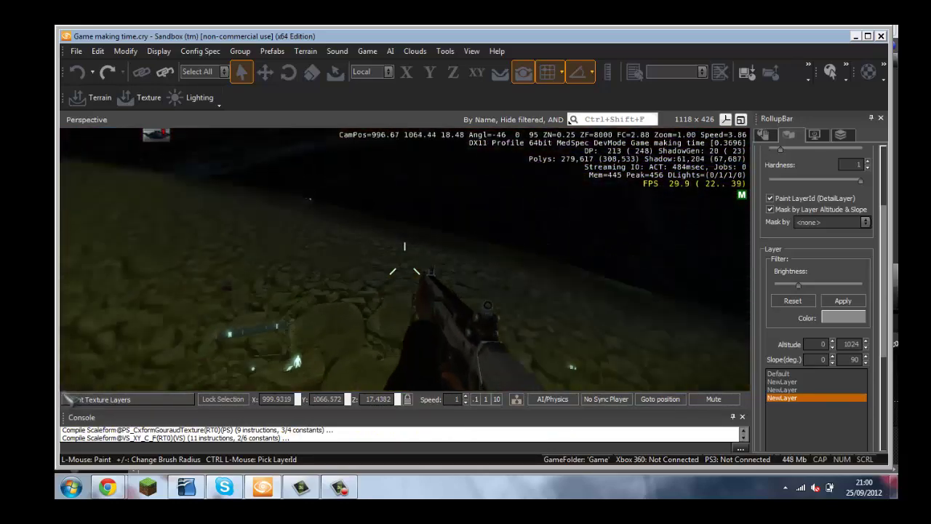
key(w)
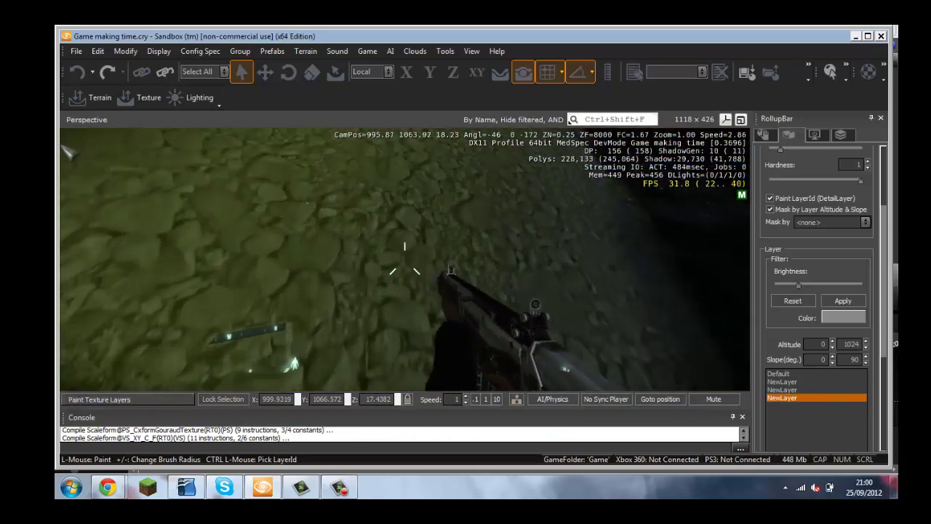
key(w)
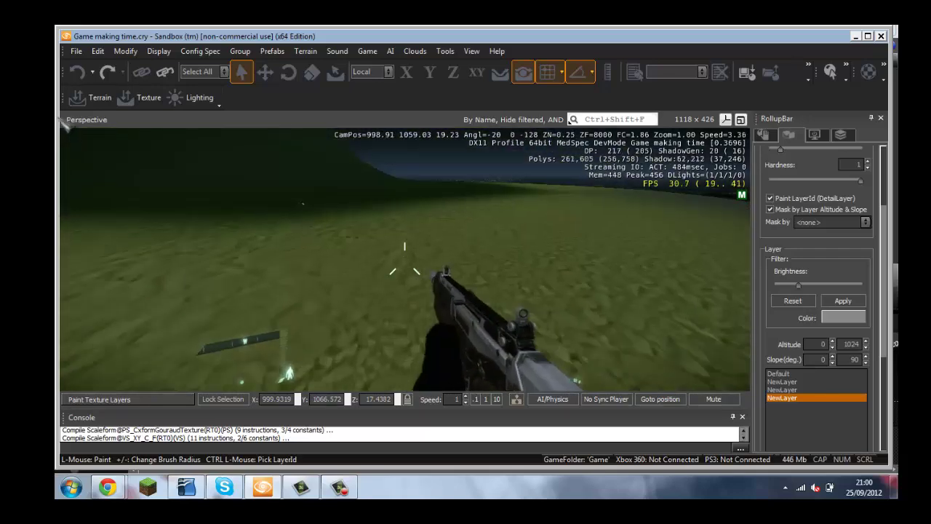
key(w)
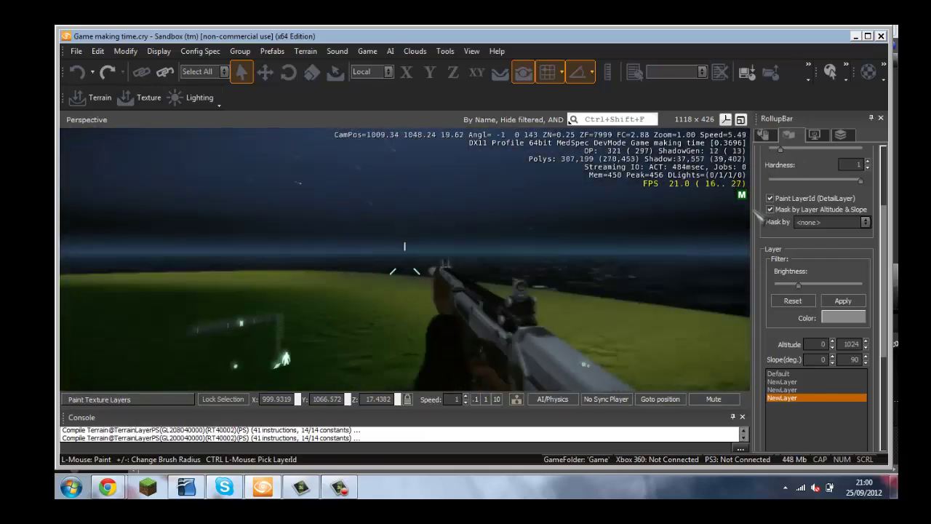
key(Escape)
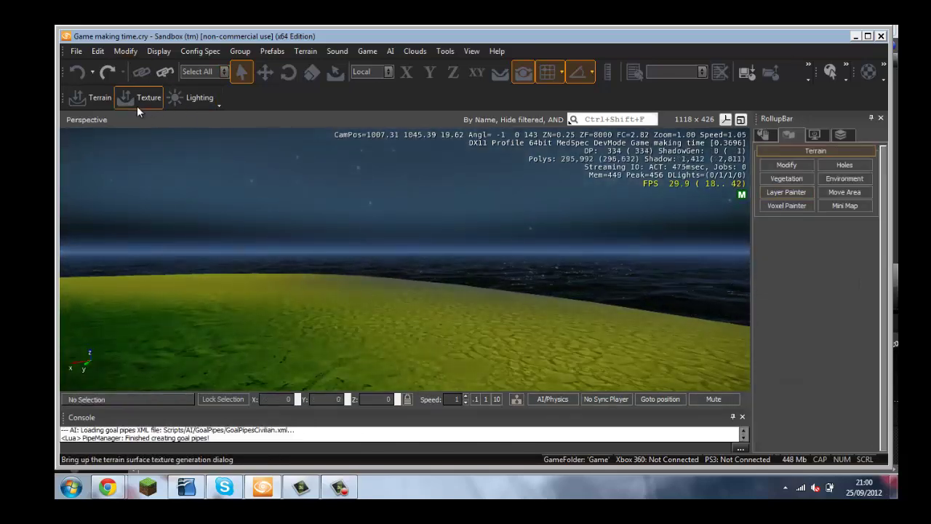
- Generate a new terrain in the Terrain Editor using the preset generation settings
click(99, 104)
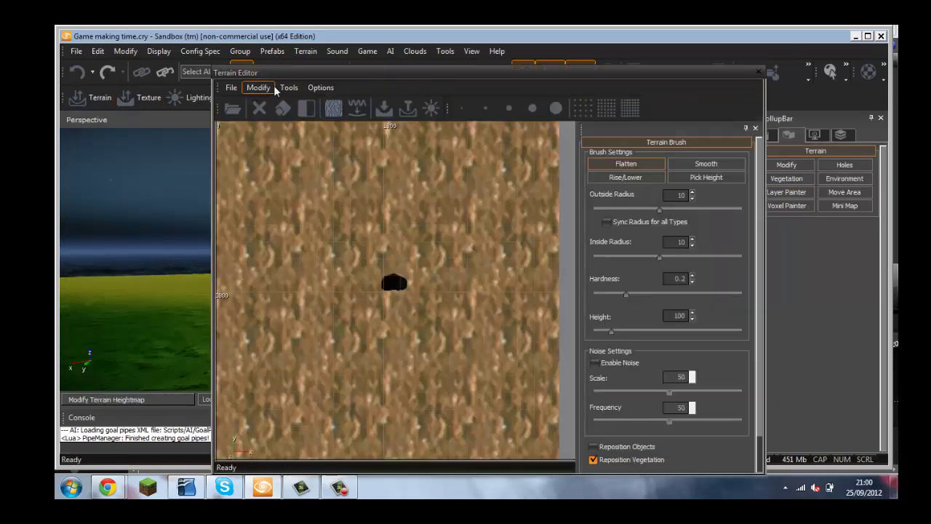
click(264, 89)
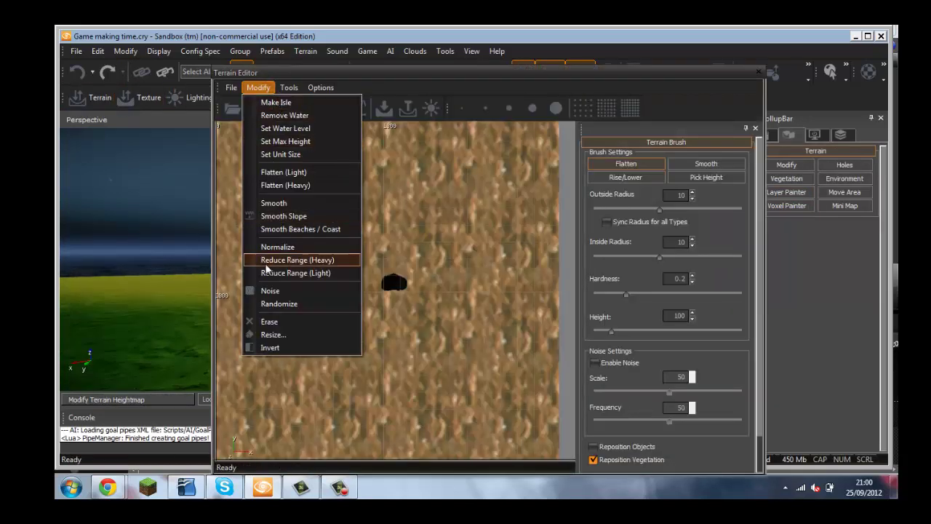
mouse_move(289, 91)
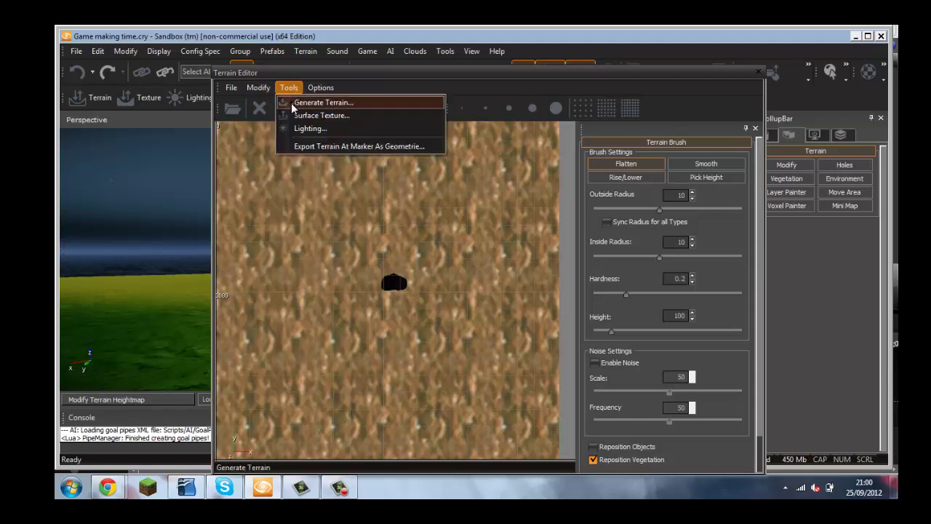
click(321, 103)
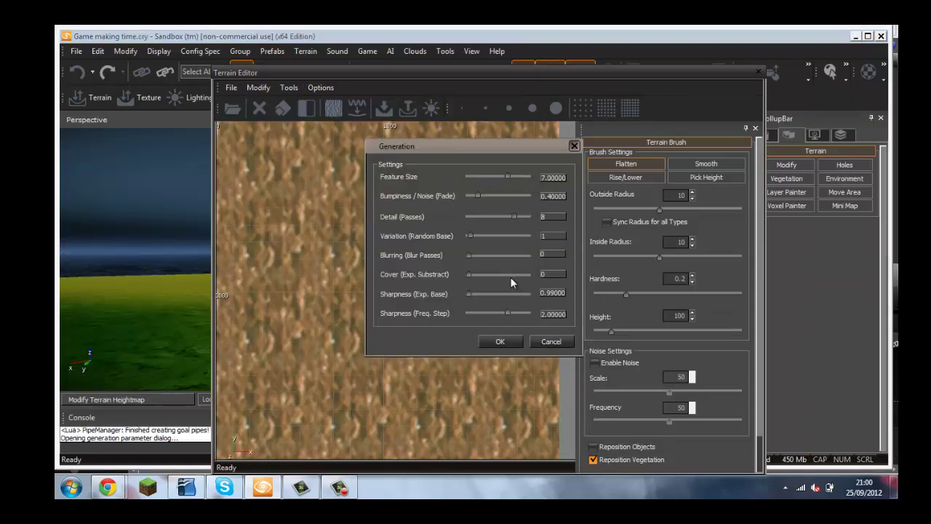
click(501, 342)
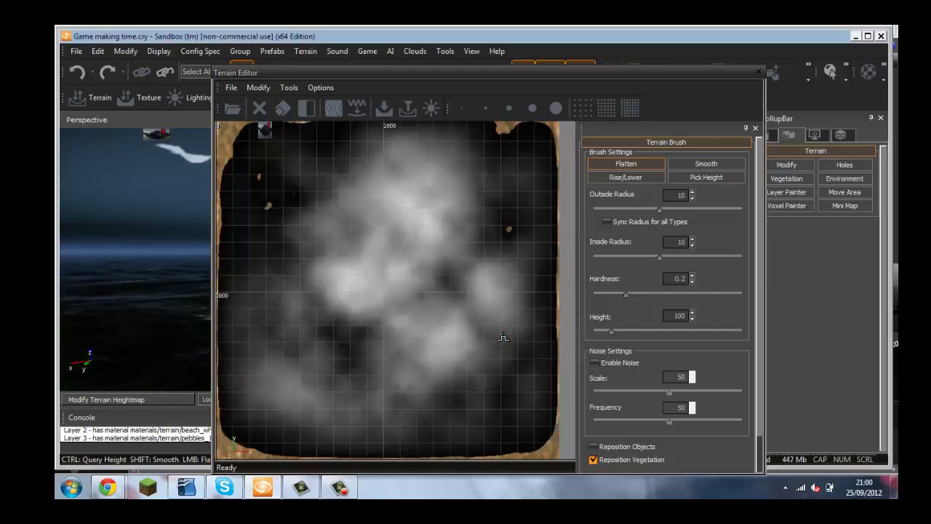
- Close the Terrain Editor and fly the perspective camera up over the generated terrain to examine its mountains
click(757, 72)
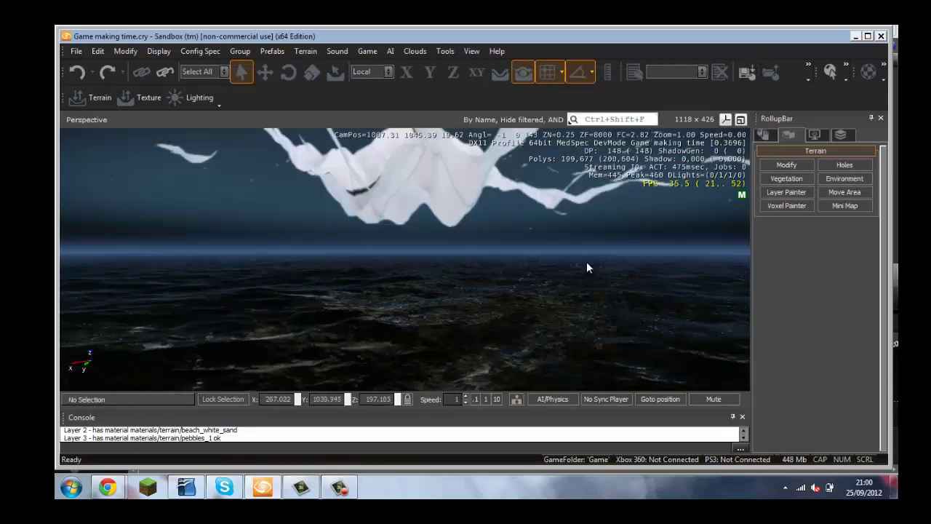
mouse_move(587, 245)
right_down()
mouse_move(586, 262)
mouse_move(587, 211)
mouse_move(584, 263)
mouse_move(566, 267)
mouse_move(587, 247)
mouse_move(583, 259)
mouse_move(575, 248)
mouse_move(584, 282)
mouse_move(588, 260)
mouse_move(583, 290)
mouse_move(584, 256)
mouse_move(657, 245)
mouse_move(580, 230)
mouse_move(560, 246)
mouse_move(596, 253)
mouse_move(577, 259)
mouse_move(602, 239)
mouse_move(597, 264)
mouse_move(585, 258)
mouse_move(687, 232)
mouse_move(577, 260)
mouse_move(576, 243)
mouse_move(583, 272)
mouse_move(575, 243)
right_up()
key(w)
key(s)
key(w)
key(w)
key(w)
key(w)
key(w)
key(w)
key(w)
key(w)
key(w)
key(s)
- Enter game mode and walk down the green slope to examine the painted colours and shape of the generated mountains
key(ctrl+g)
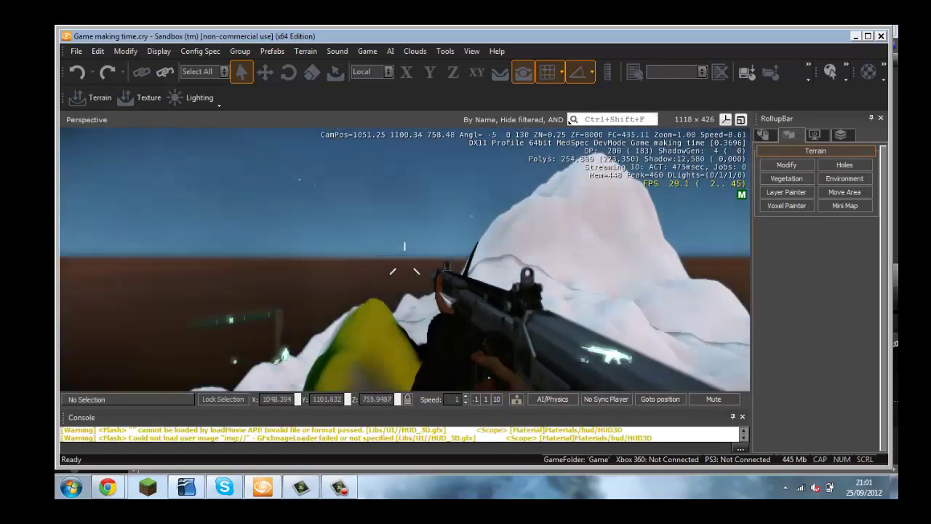
key(w)
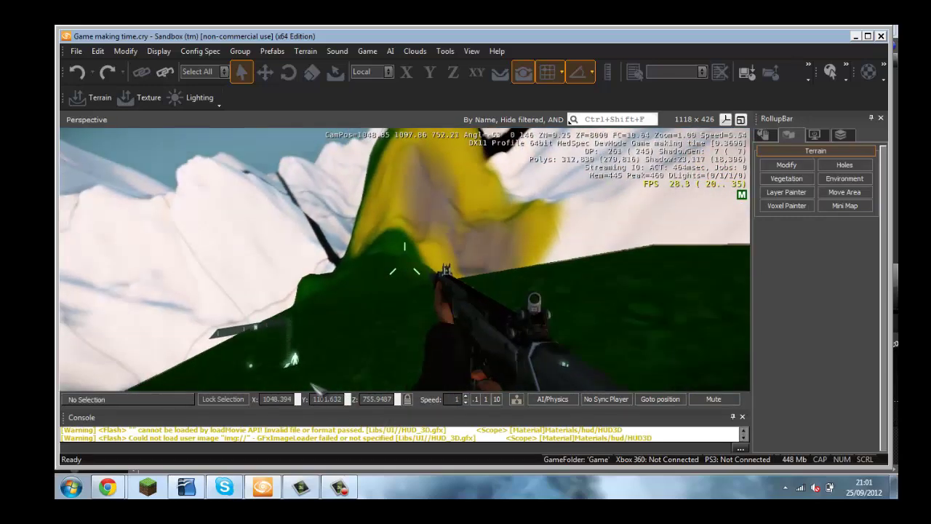
key(w)
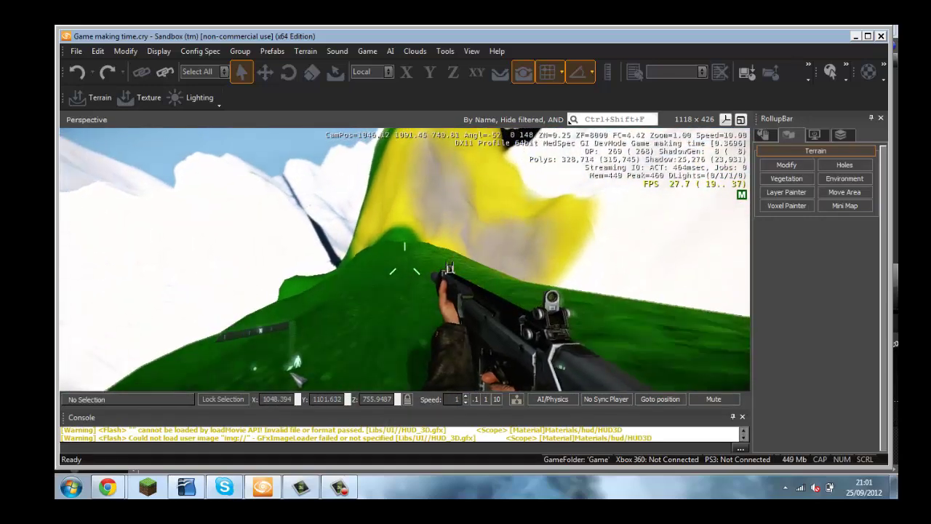
key(w)
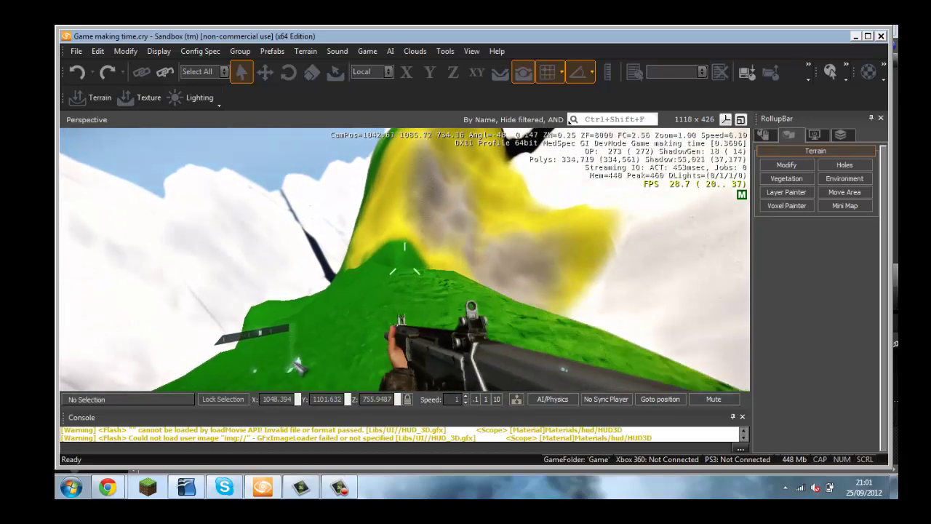
key(w)
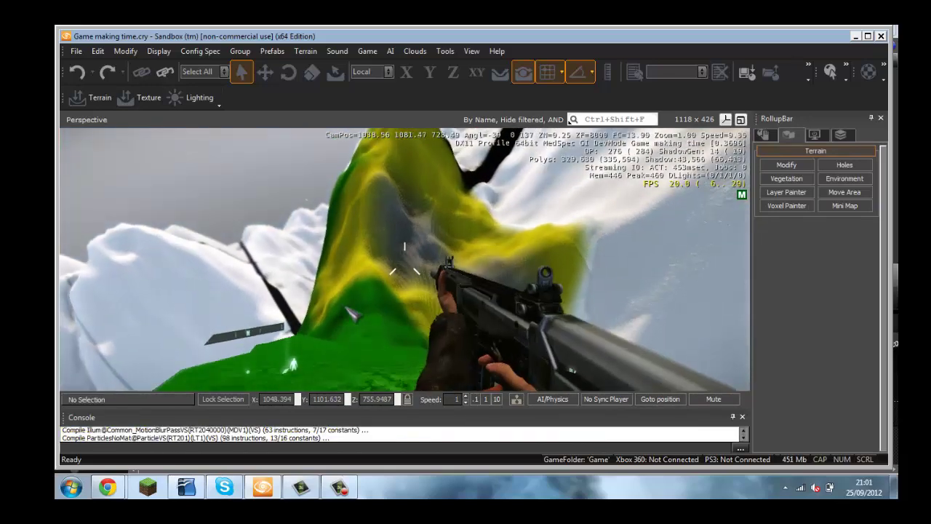
key(w)
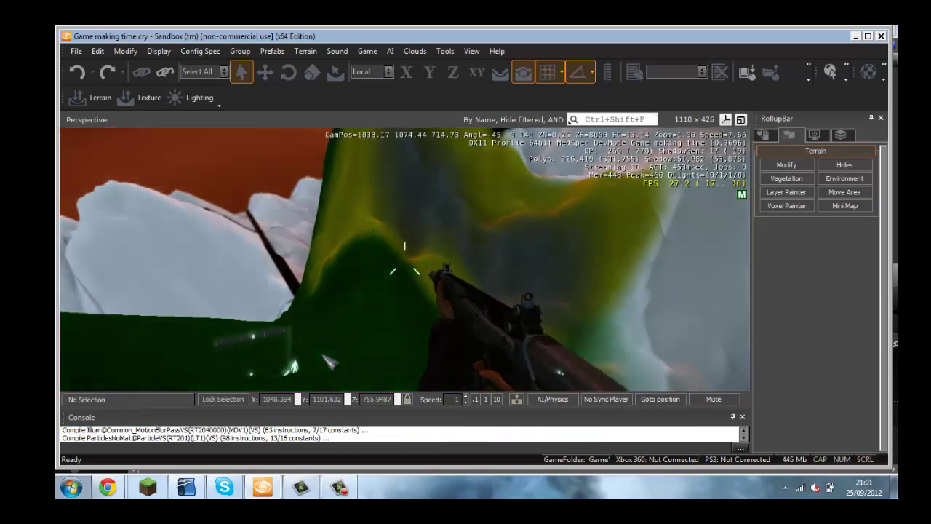
key(w)
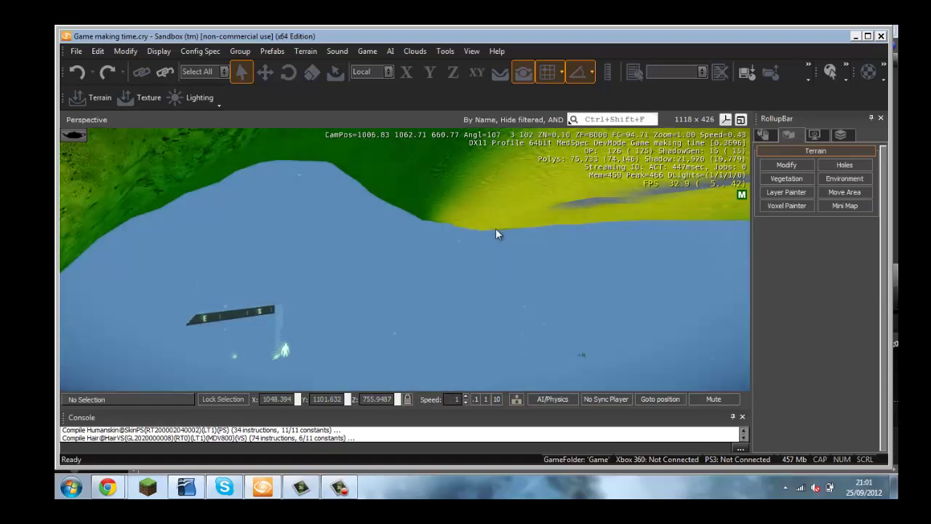
click(339, 488)
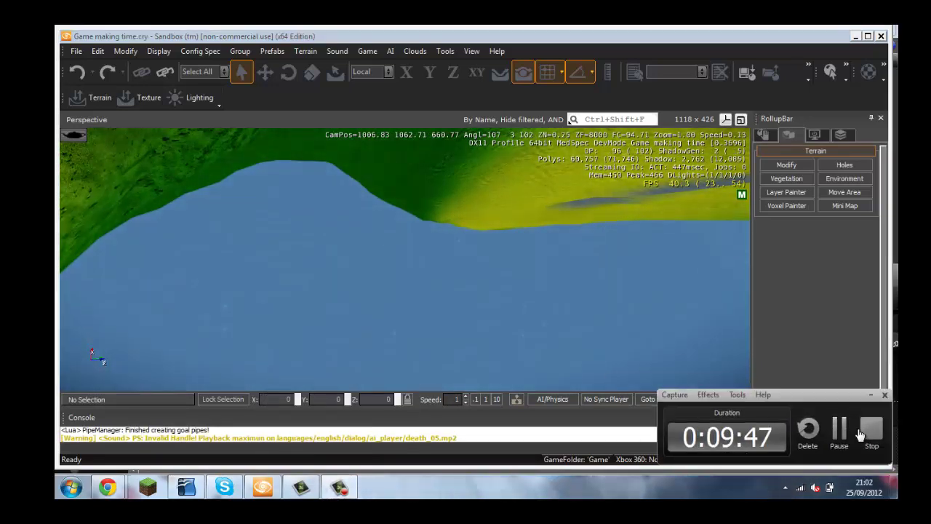
click(866, 434)
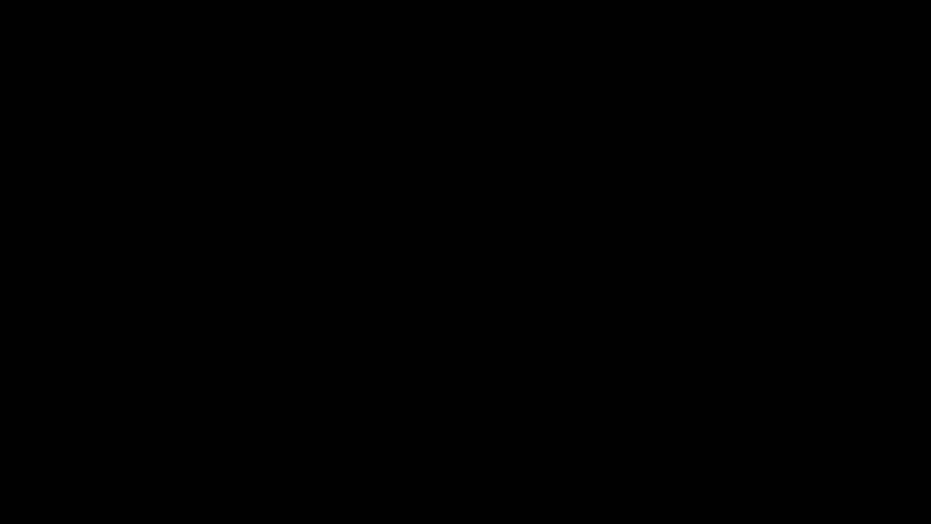